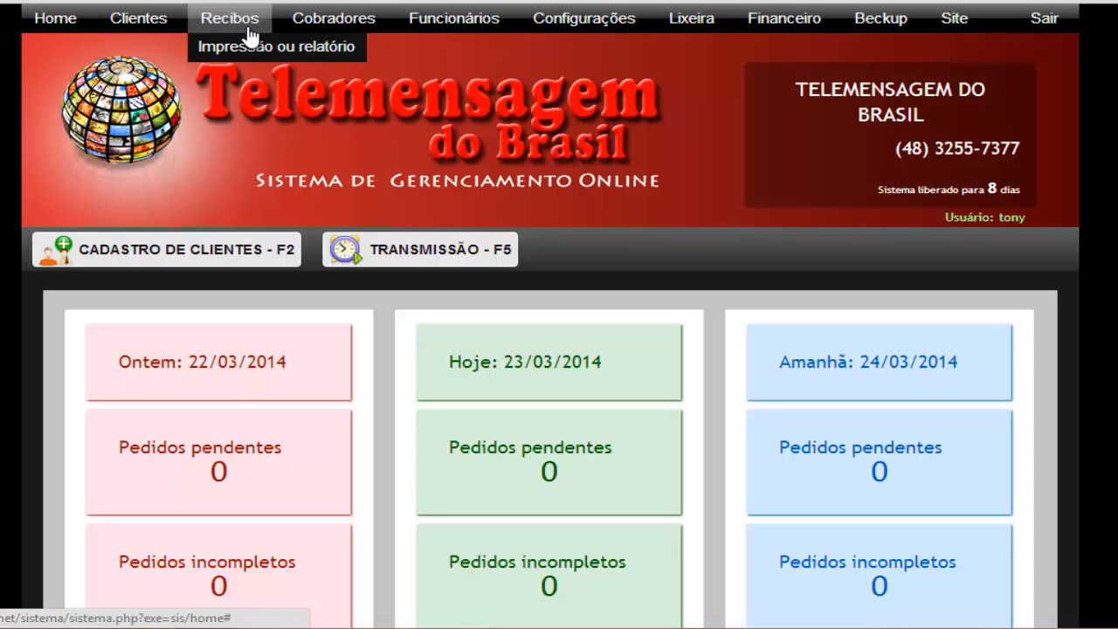
# Open the receipt printing and report page and set the search type to REGIAO with the description NOVA BRASÍLIA
pyautogui.click(245, 46)
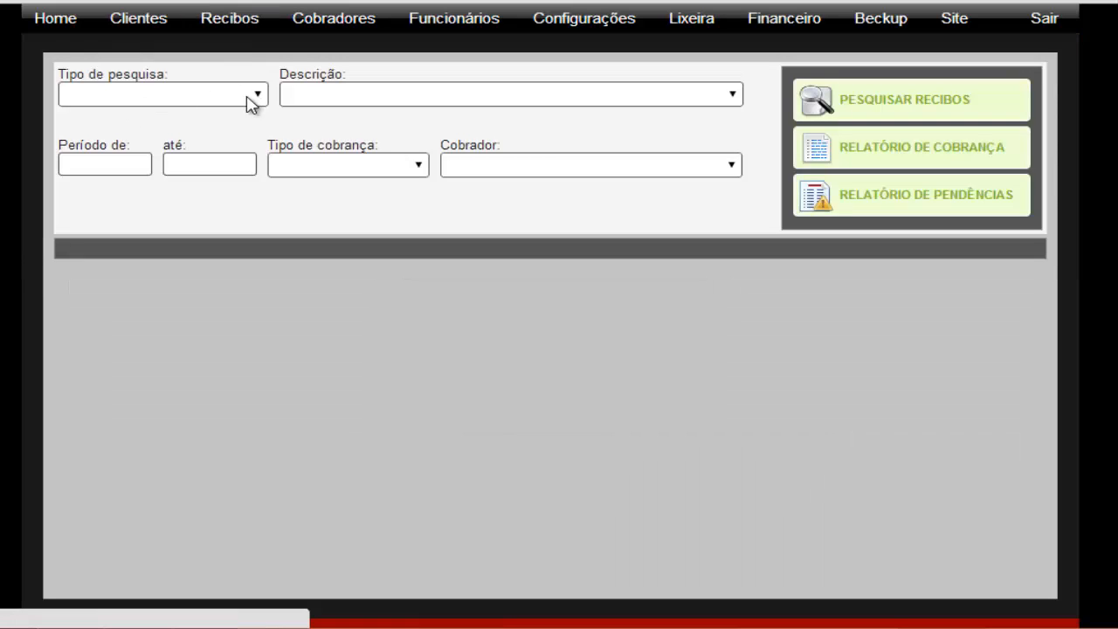
pyautogui.click(250, 97)
pyautogui.click(117, 154)
pyautogui.click(410, 102)
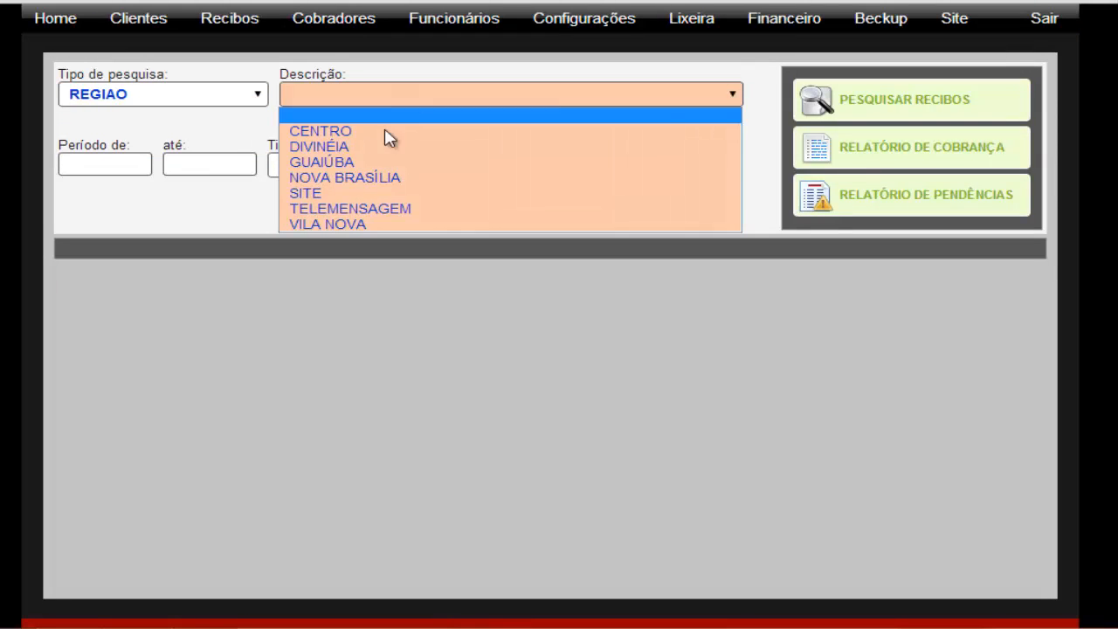
pyautogui.click(382, 176)
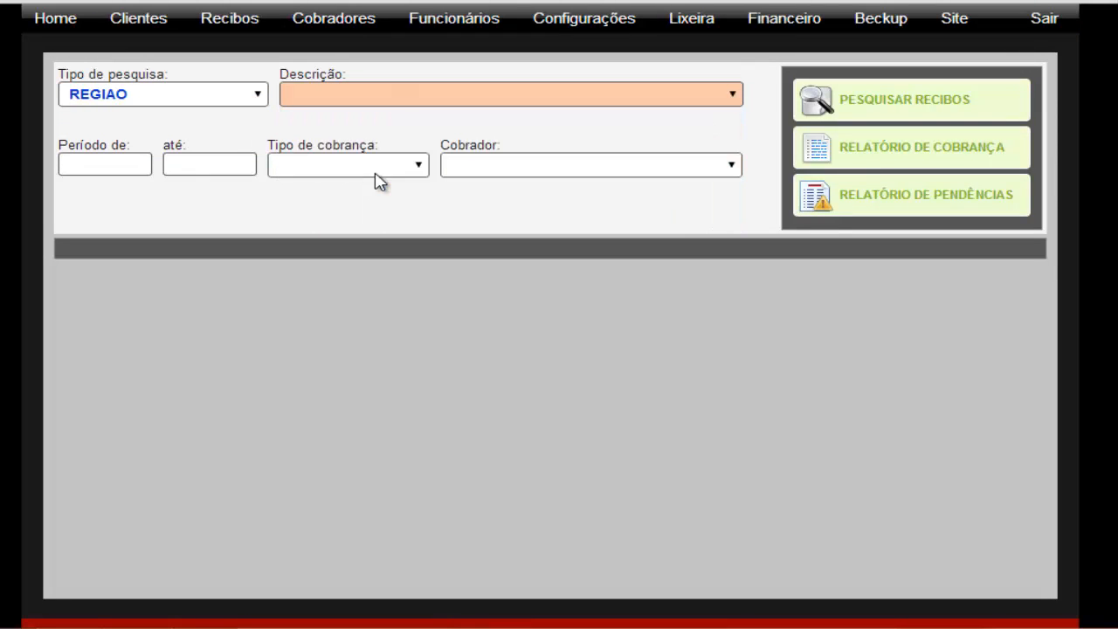
# Set the search period from 01/01/2014 to 25/03/2014
pyautogui.click(109, 167)
pyautogui.write('01/')
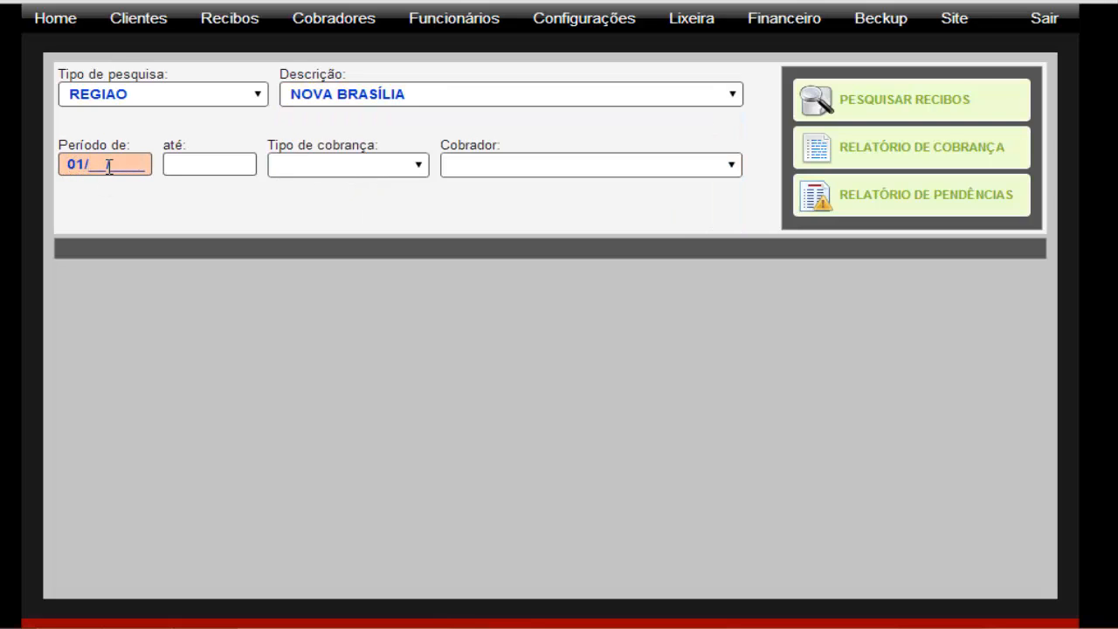
pyautogui.write('01/2')
pyautogui.write('014')
pyautogui.press('Tab')
pyautogui.write('25032014')
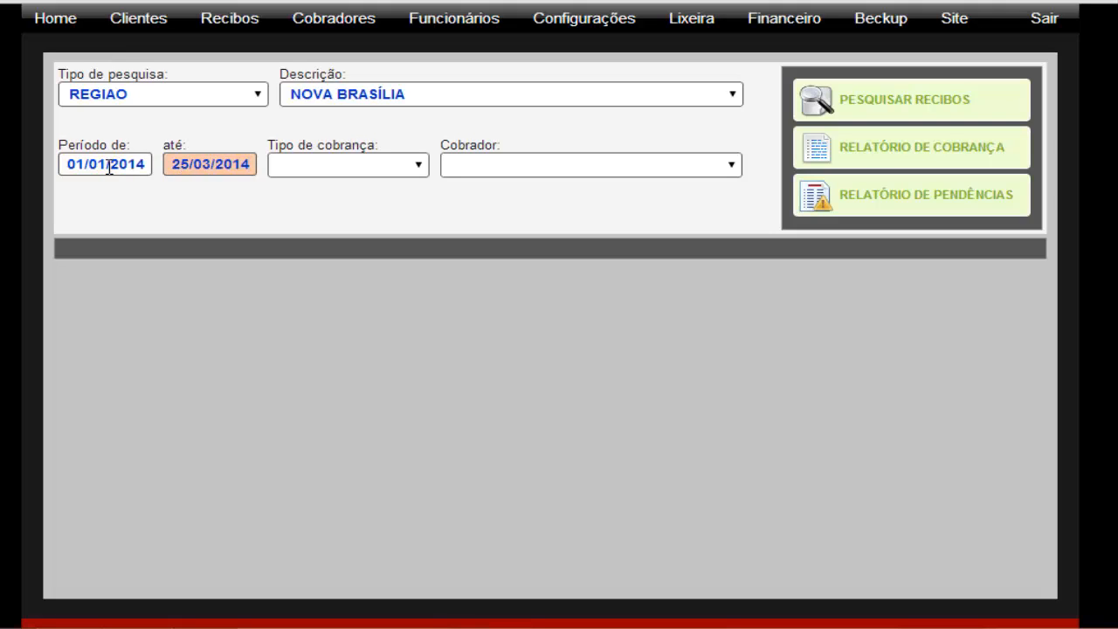
# Set the charge type to COBRADOR, choose the first collector, and generate the collection report (Relatório de cobrança)
pyautogui.press('Tab')
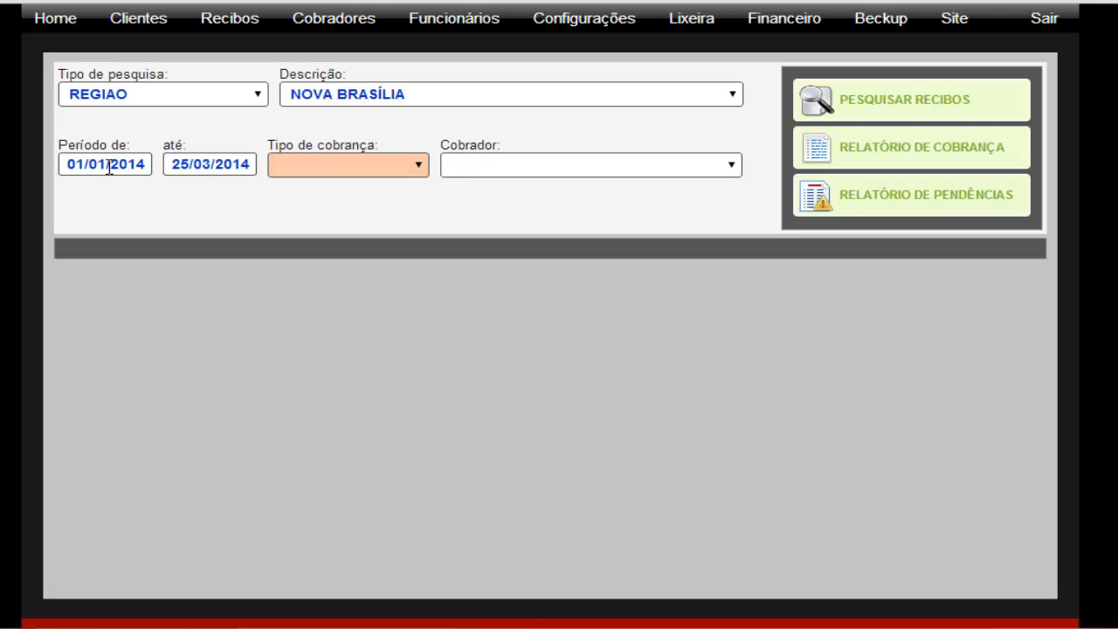
pyautogui.press('Down')
pyautogui.press('Tab')
pyautogui.press('Down')
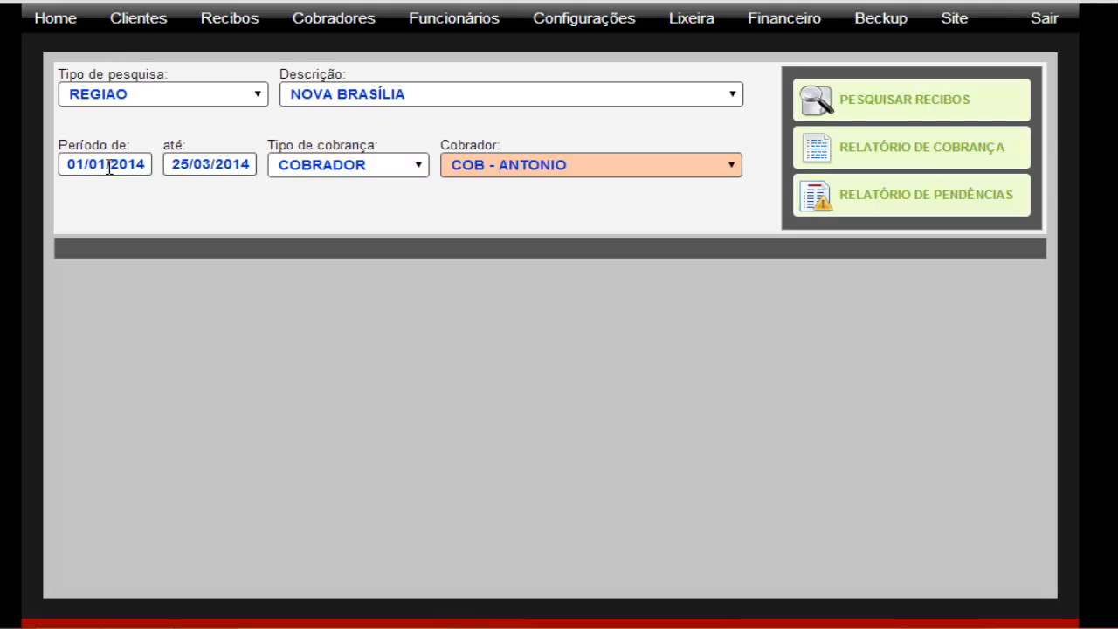
pyautogui.click(884, 155)
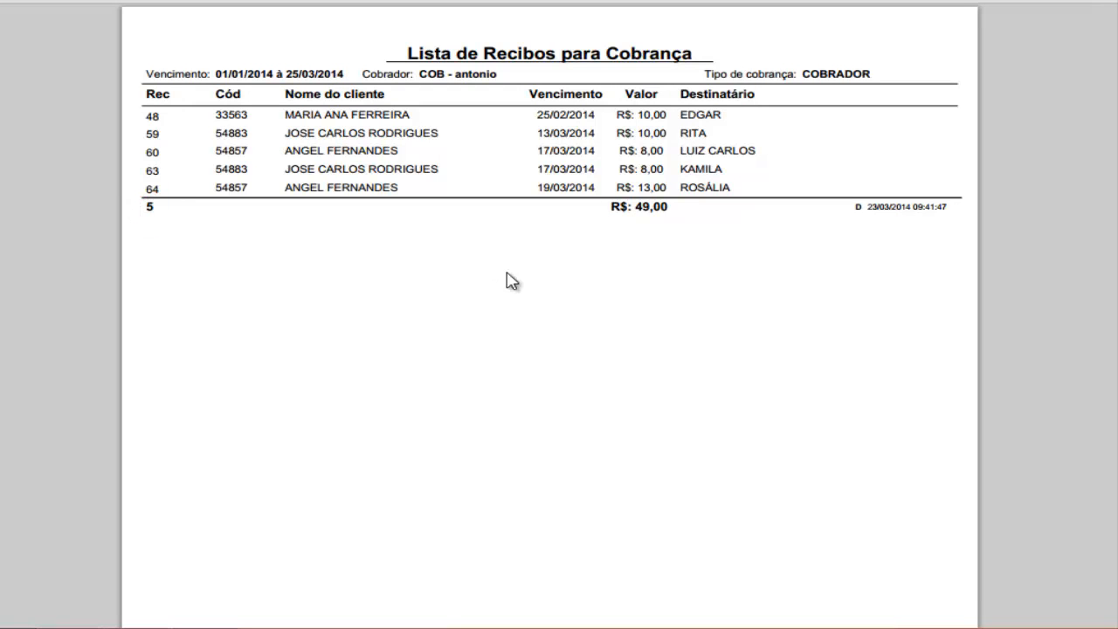
pyautogui.moveTo(1113, 617)
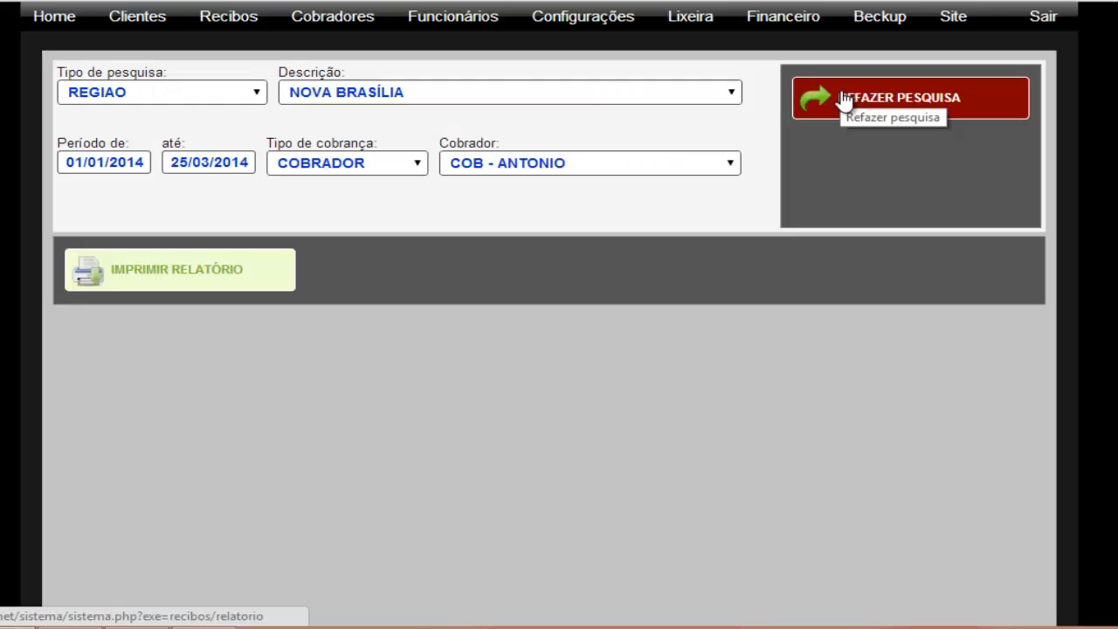
# Redo the search for receipts in REGIAO NOVA BRASÍLIA, period 01/01/2014 to 25/03/2014, charge type COBRADOR and the same collector
pyautogui.click(845, 97)
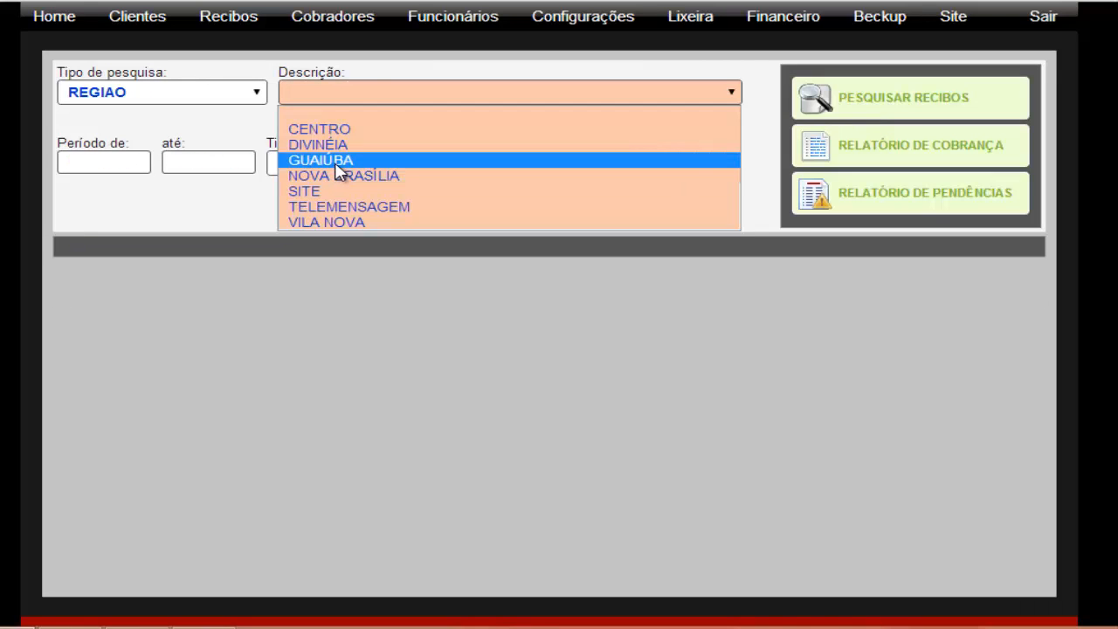
pyautogui.click(339, 175)
pyautogui.click(119, 165)
pyautogui.write('01/01/2014')
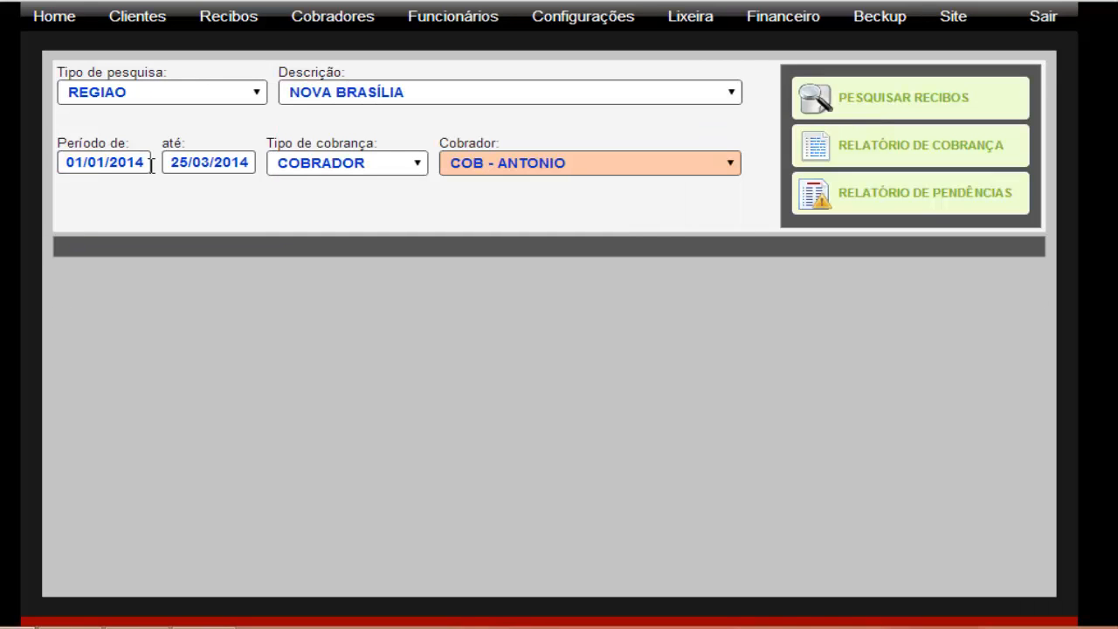
pyautogui.click(894, 107)
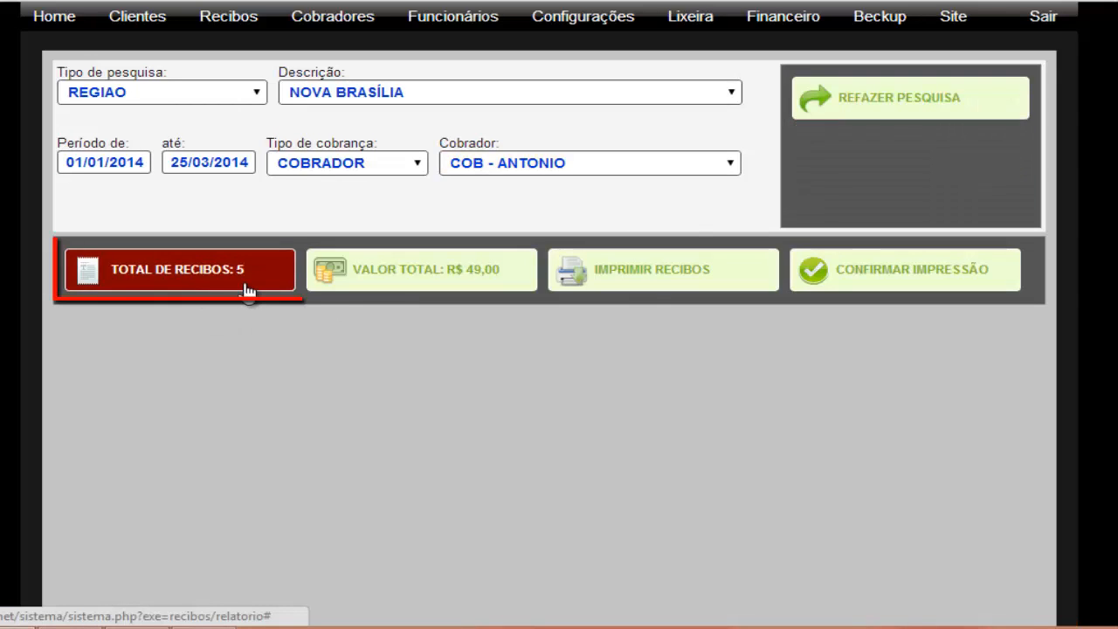
# Open the printable version of the found receipts and send it to the printer
pyautogui.click(247, 290)
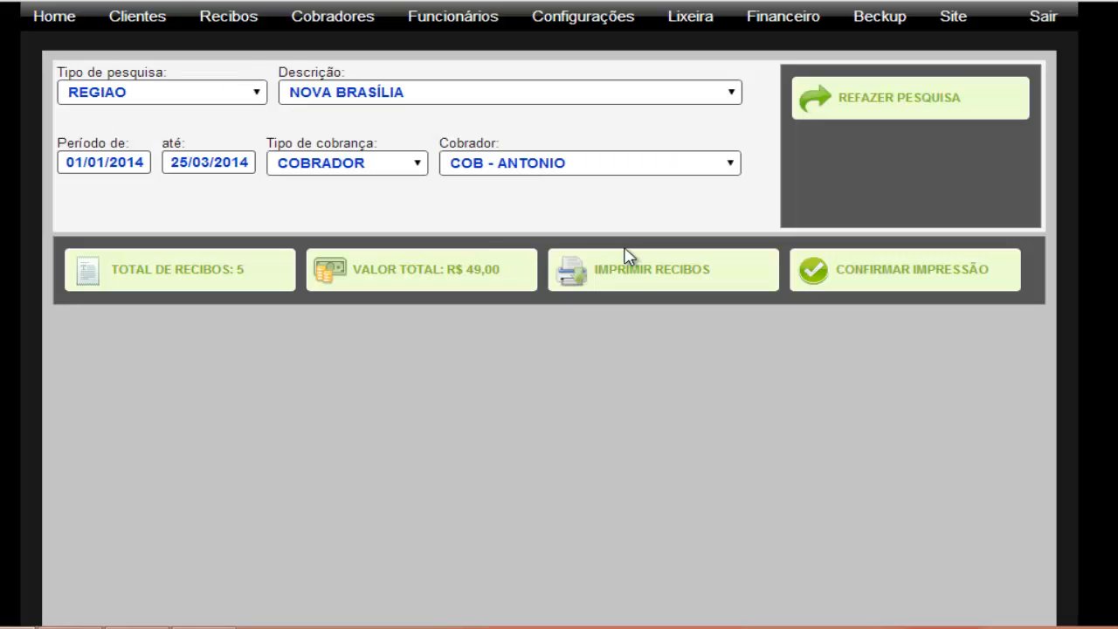
pyautogui.click(653, 270)
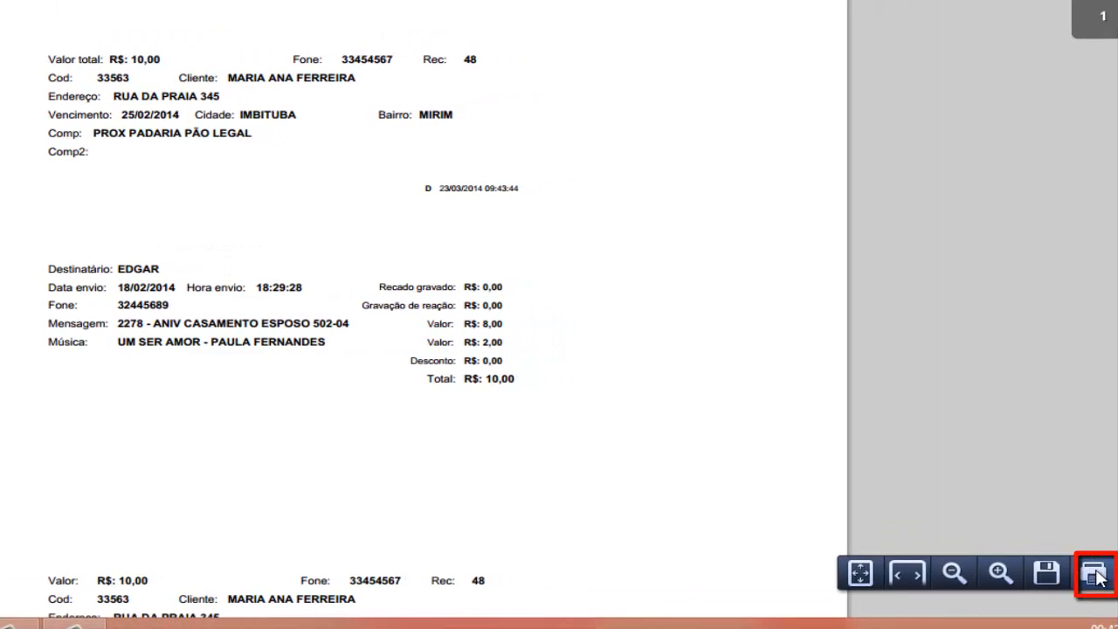
pyautogui.click(1093, 572)
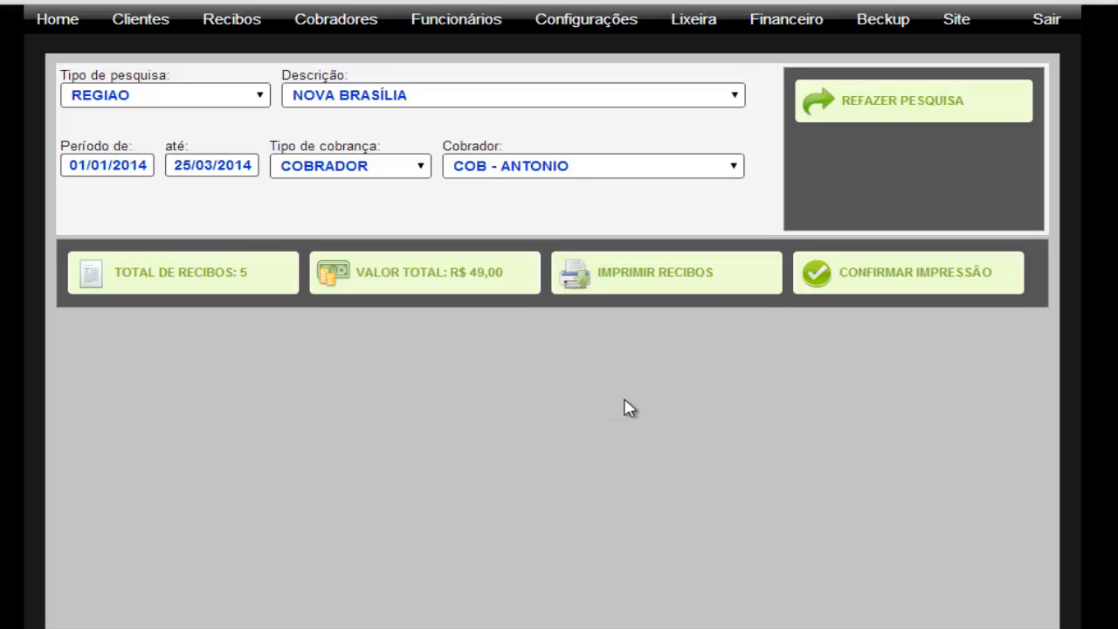
# Confirm the found receipts as printed and dismiss the message
pyautogui.click(871, 278)
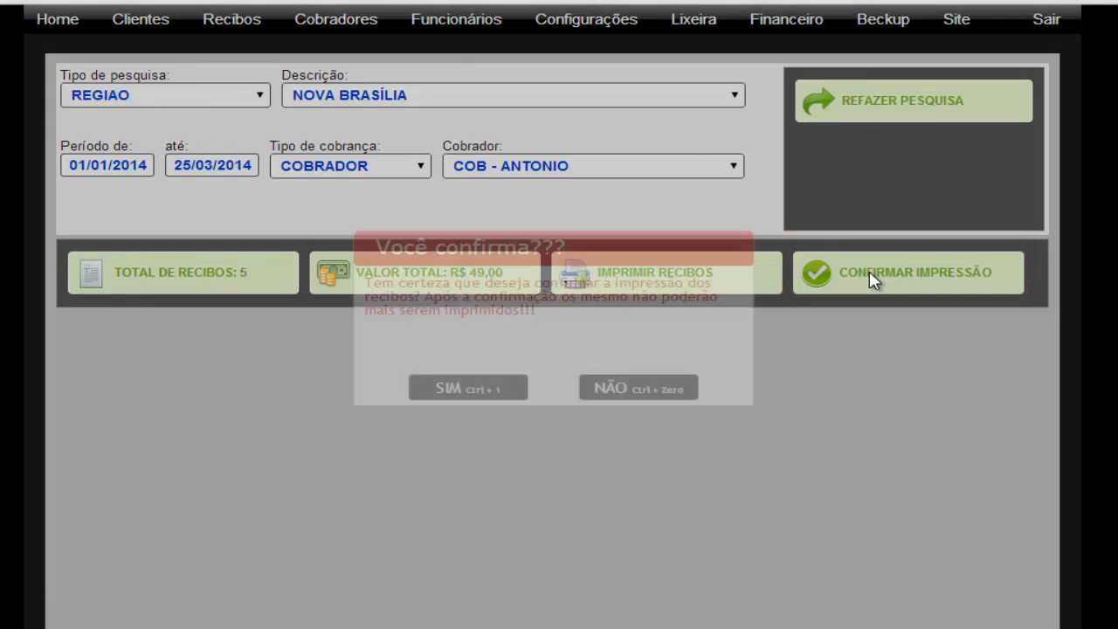
pyautogui.hotkey('ctrl', 'Return')
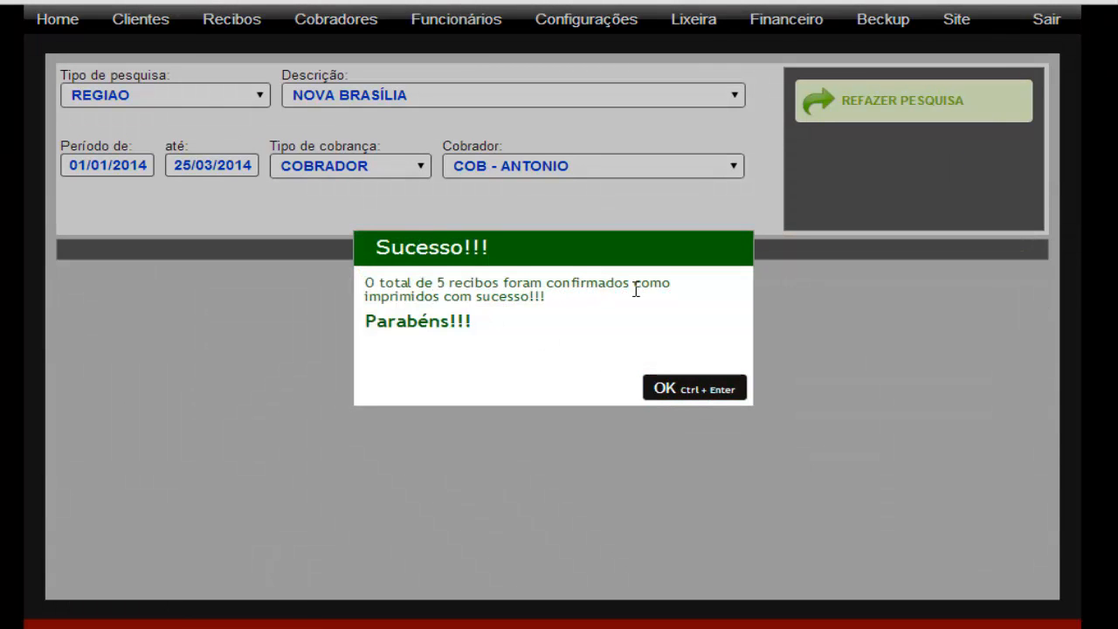
pyautogui.click(664, 391)
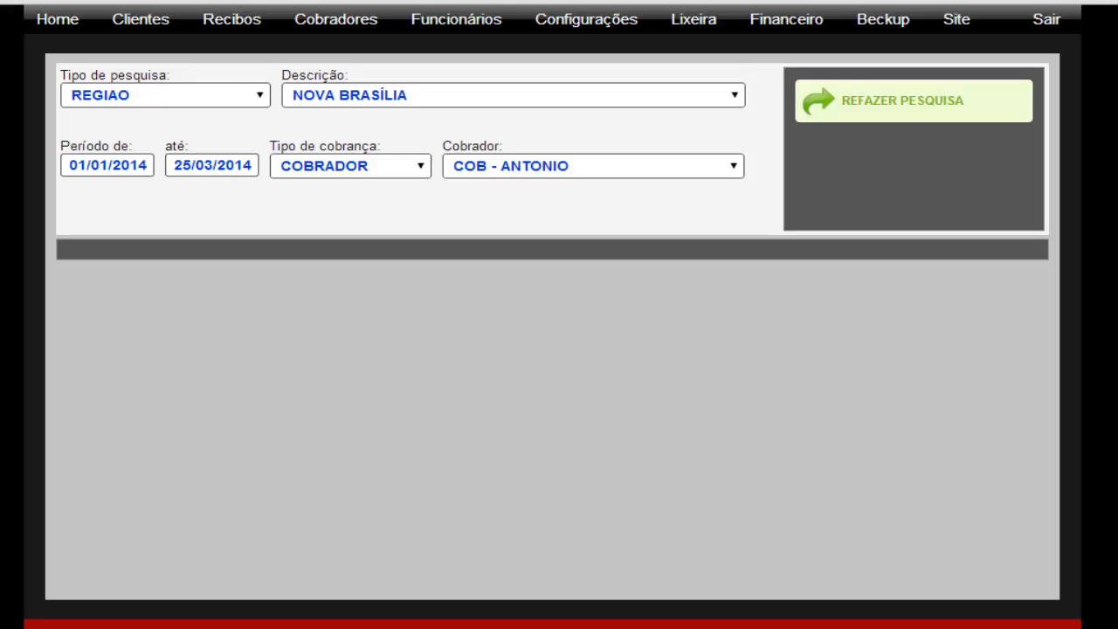
pyautogui.click(209, 1)
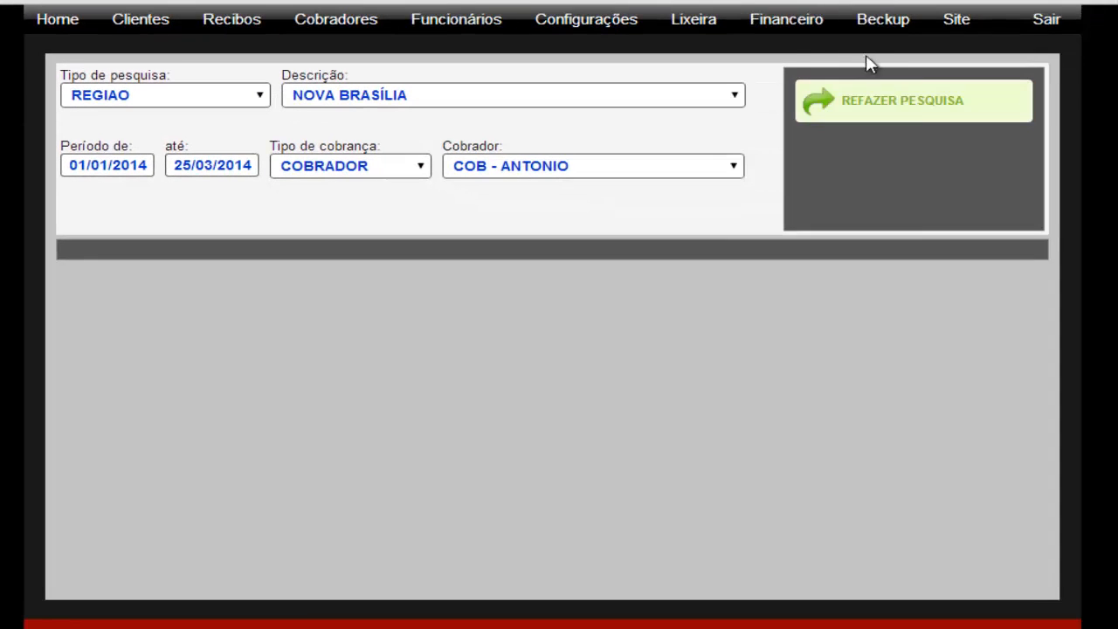
# On the individual write-off page (Baixa individual), look up a receipt by its order code and set its print status to 0, not printed
pyautogui.moveTo(800, 32)
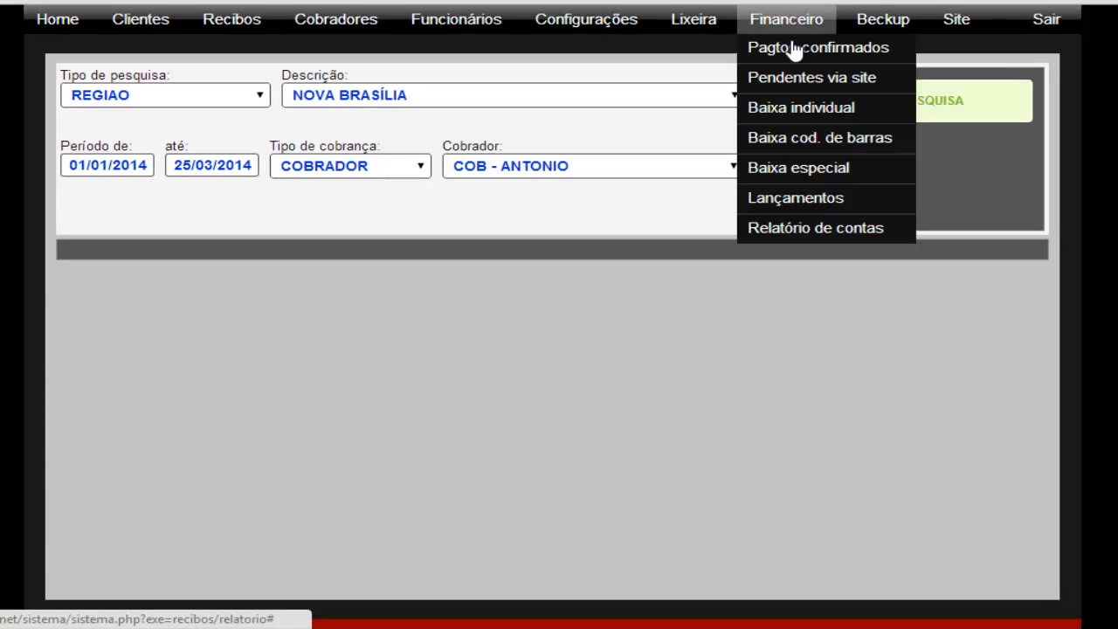
pyautogui.click(797, 109)
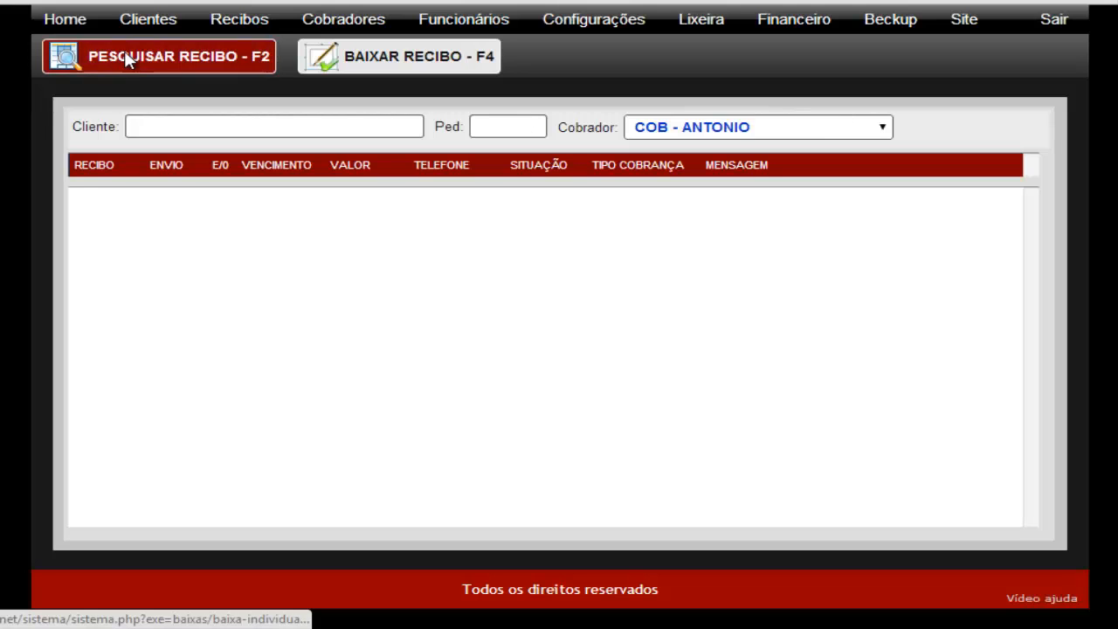
pyautogui.click(127, 58)
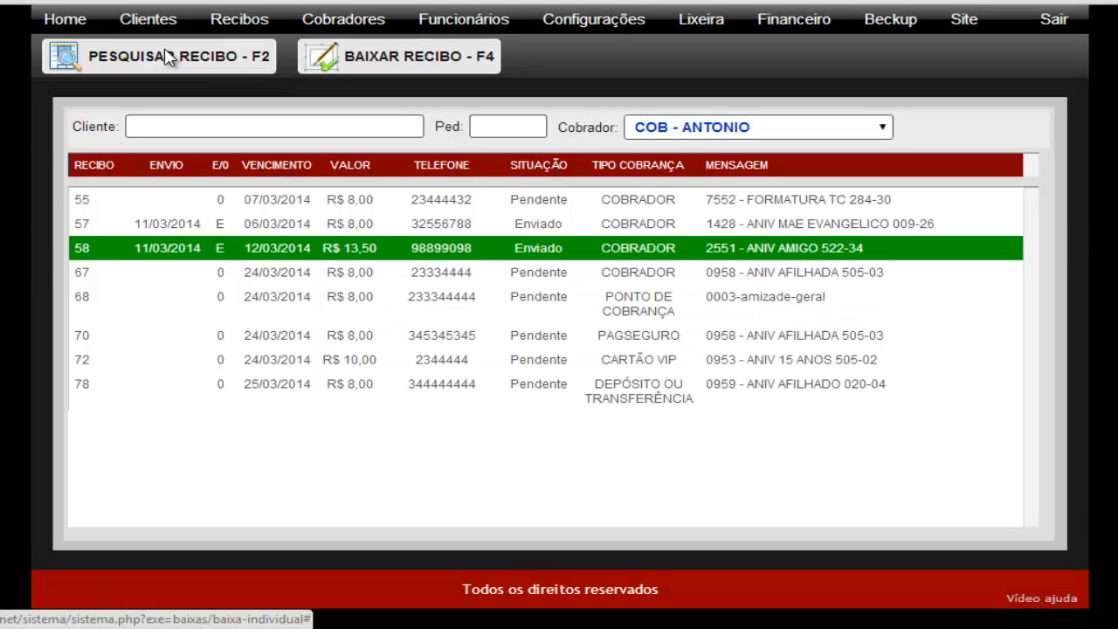
pyautogui.click(166, 53)
pyautogui.write('59')
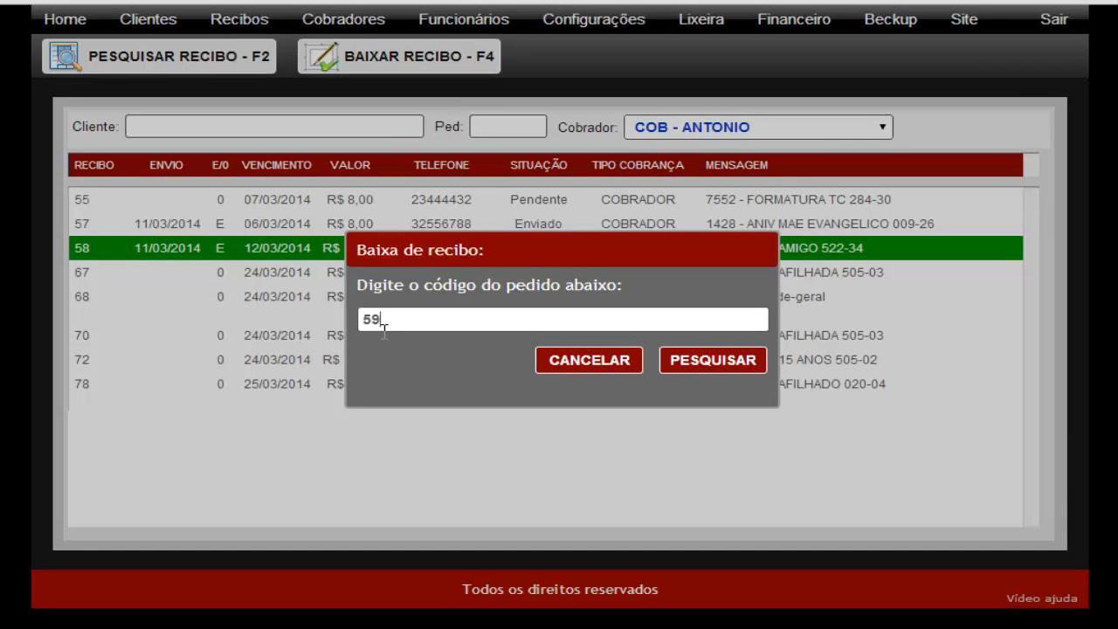
pyautogui.press('Return')
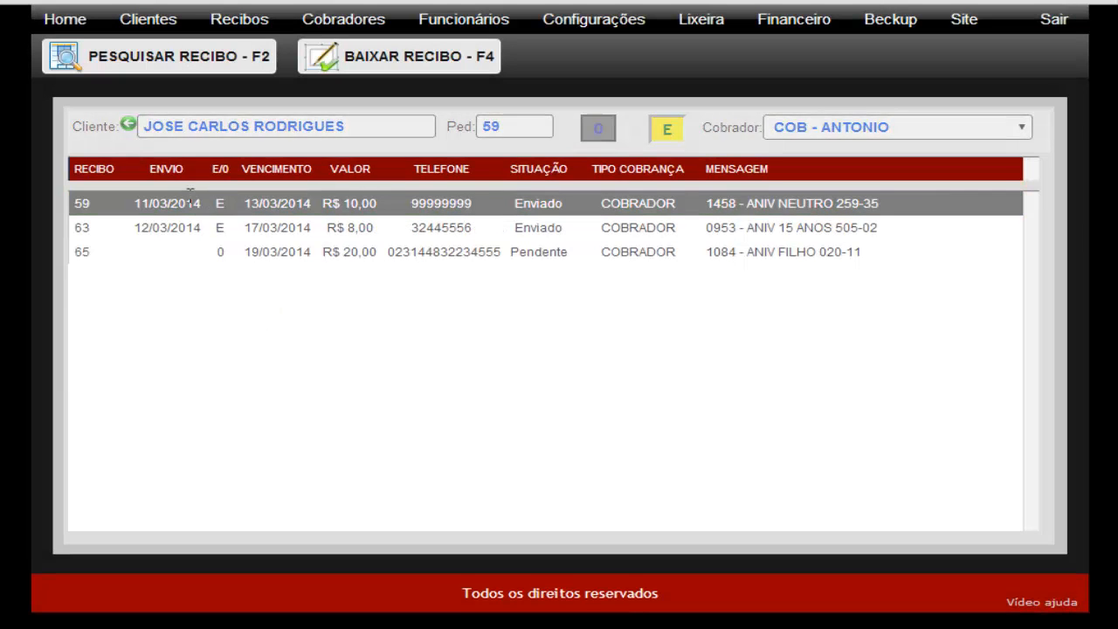
pyautogui.click(601, 130)
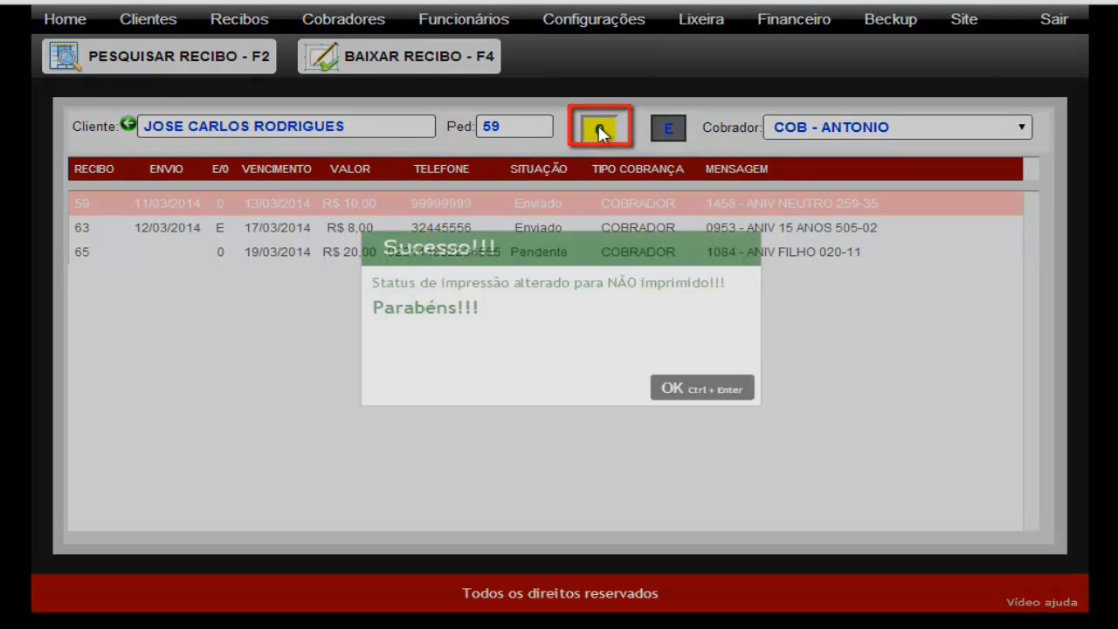
pyautogui.click(686, 390)
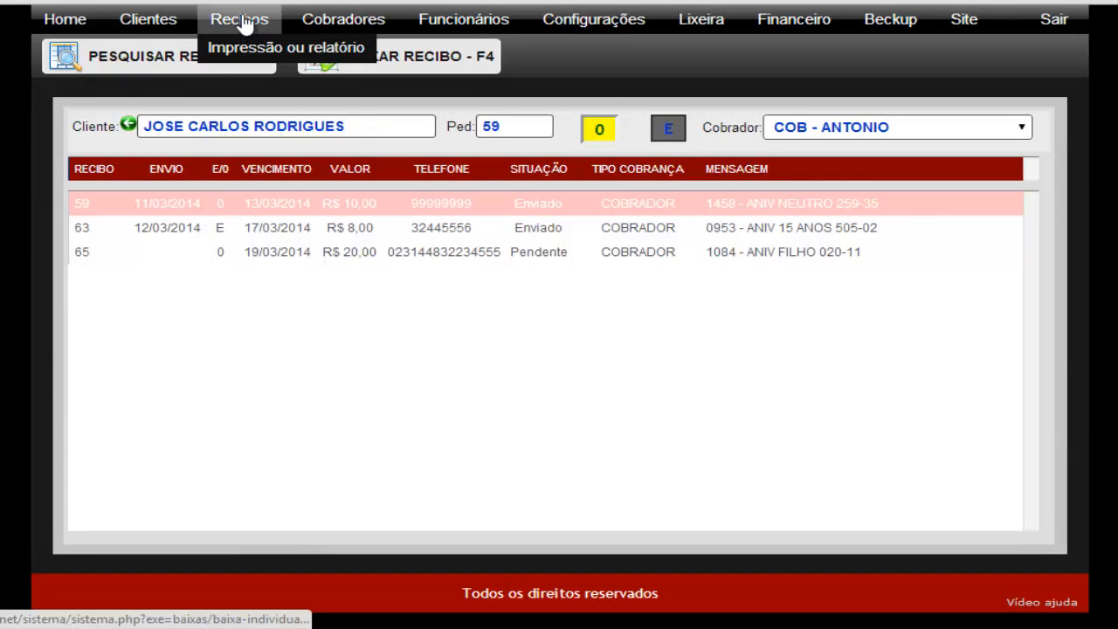
# Return to the receipts page and search REGIAO NOVA BRASÍLIA, 01/01/2014 to 25/03/2014, charge type COBRADOR, for the receipt reset to not printed
pyautogui.click(248, 59)
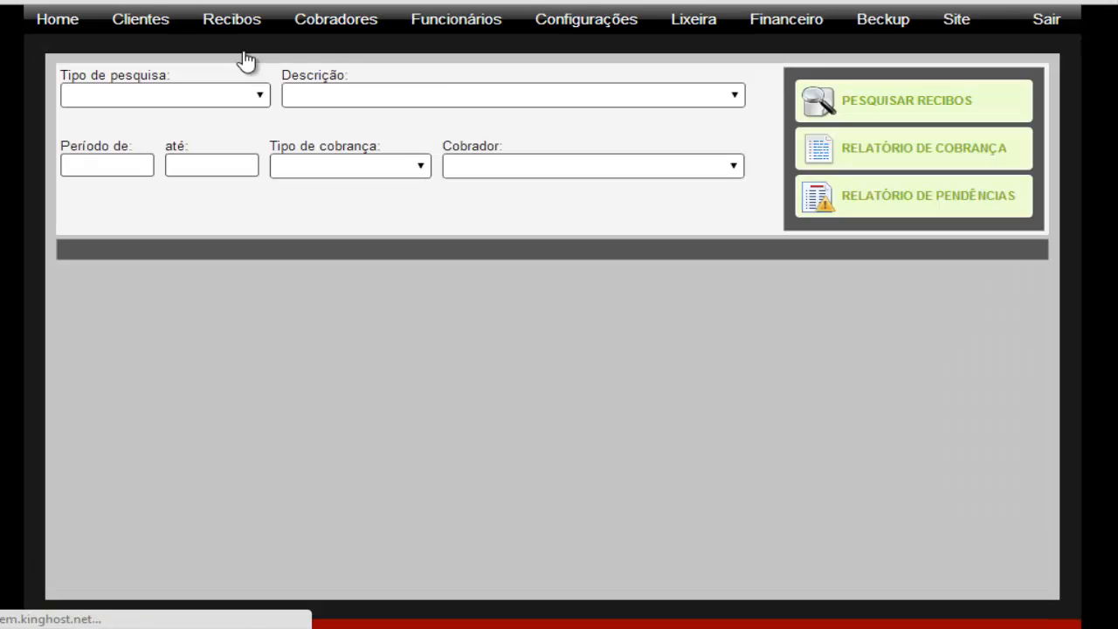
pyautogui.click(265, 100)
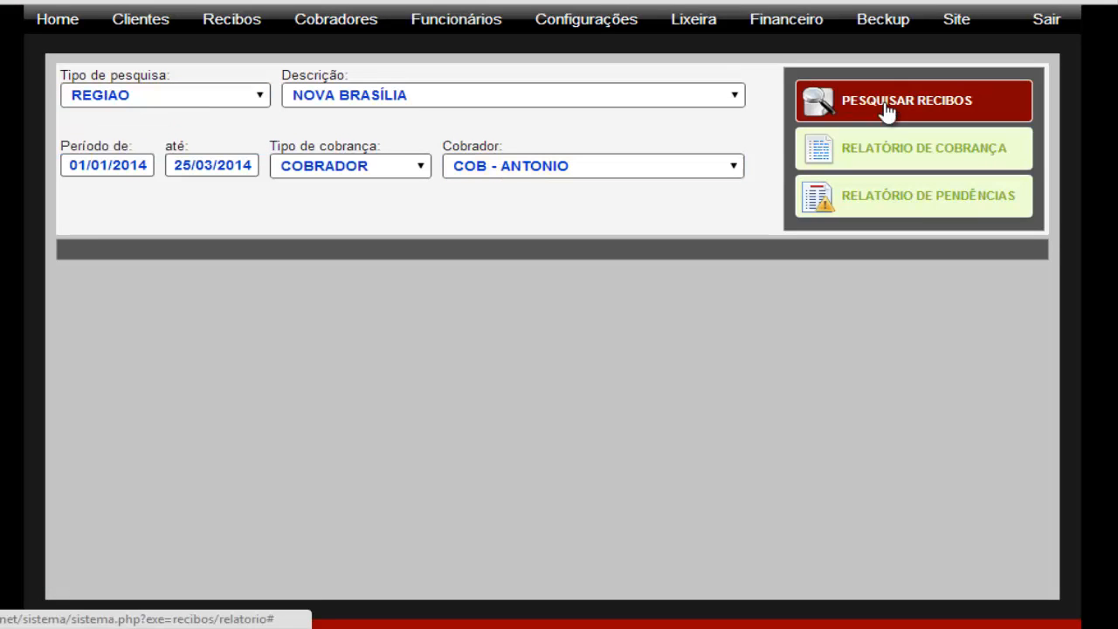
pyautogui.click(815, 107)
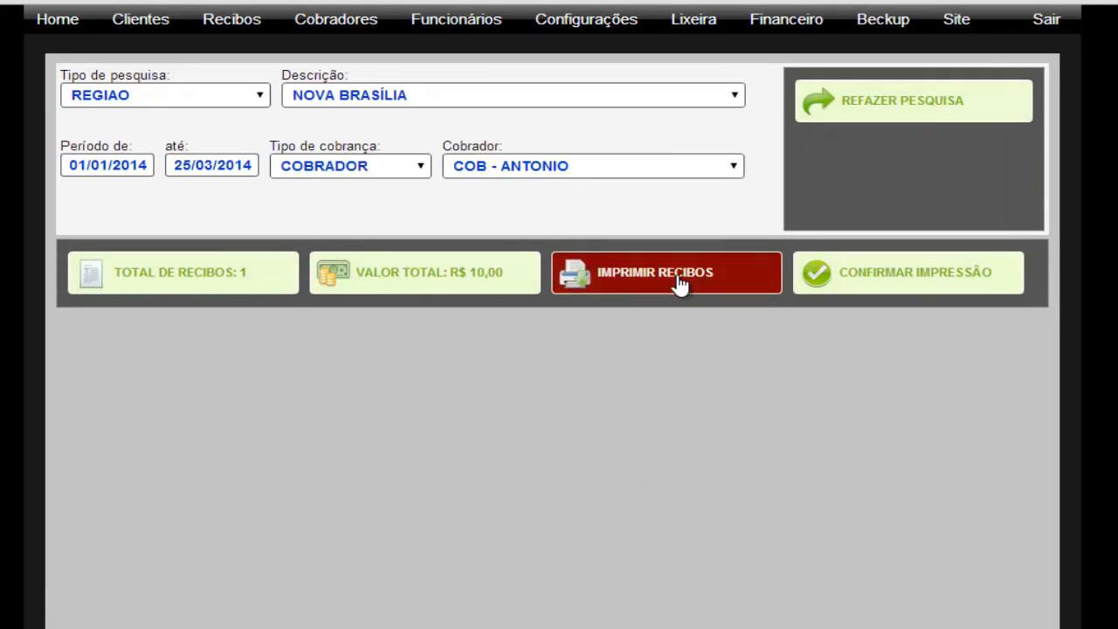
# Print the reset receipt and confirm it as printed
pyautogui.click(671, 287)
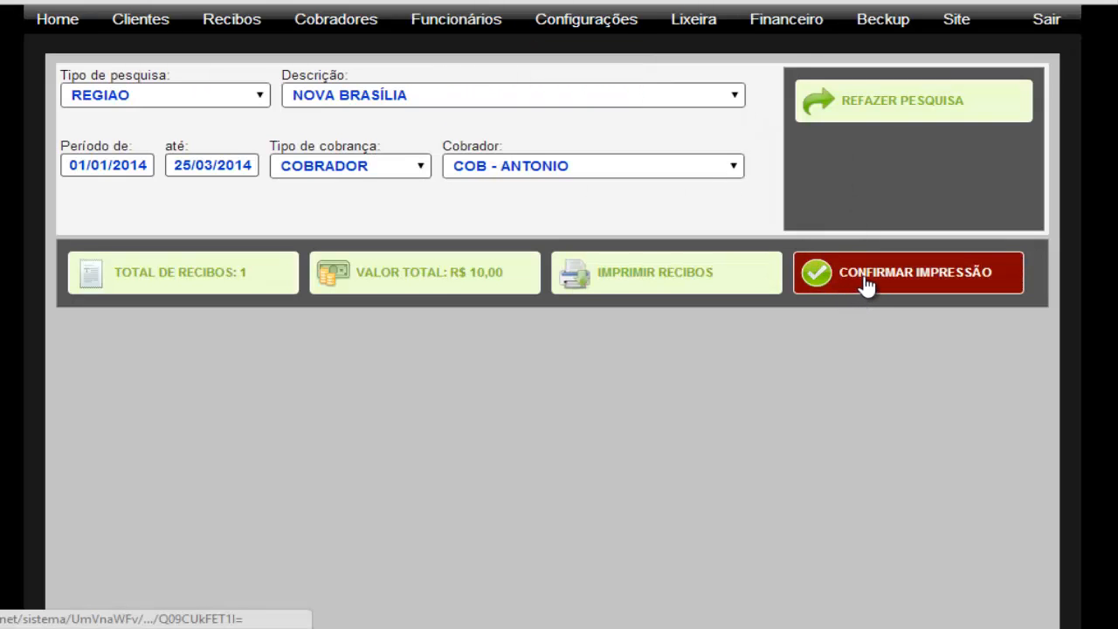
pyautogui.click(865, 286)
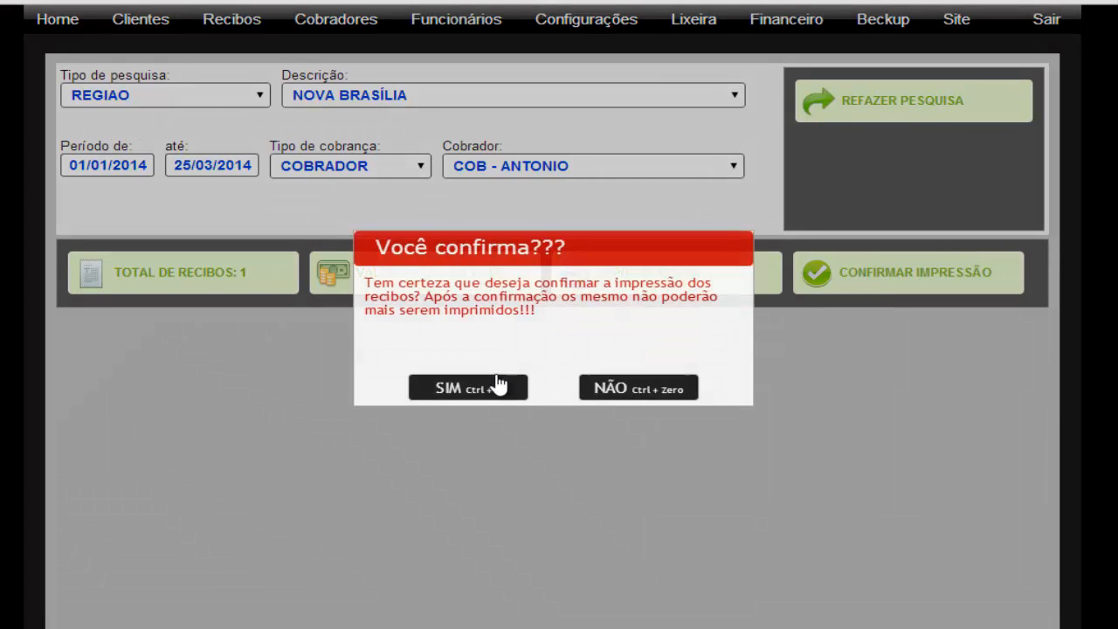
pyautogui.click(459, 393)
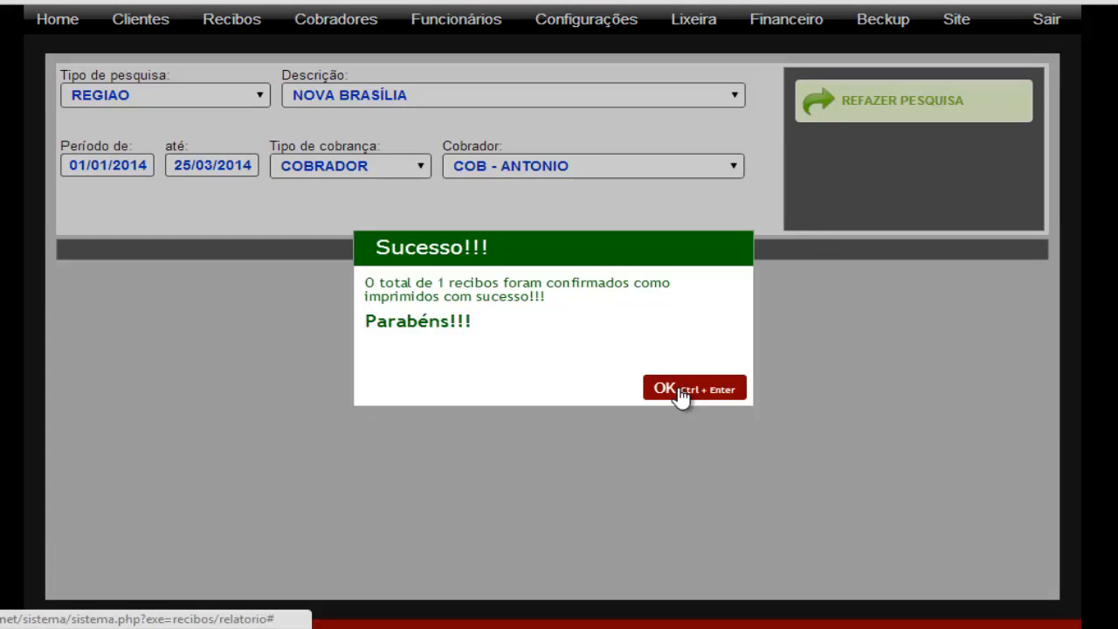
pyautogui.click(680, 395)
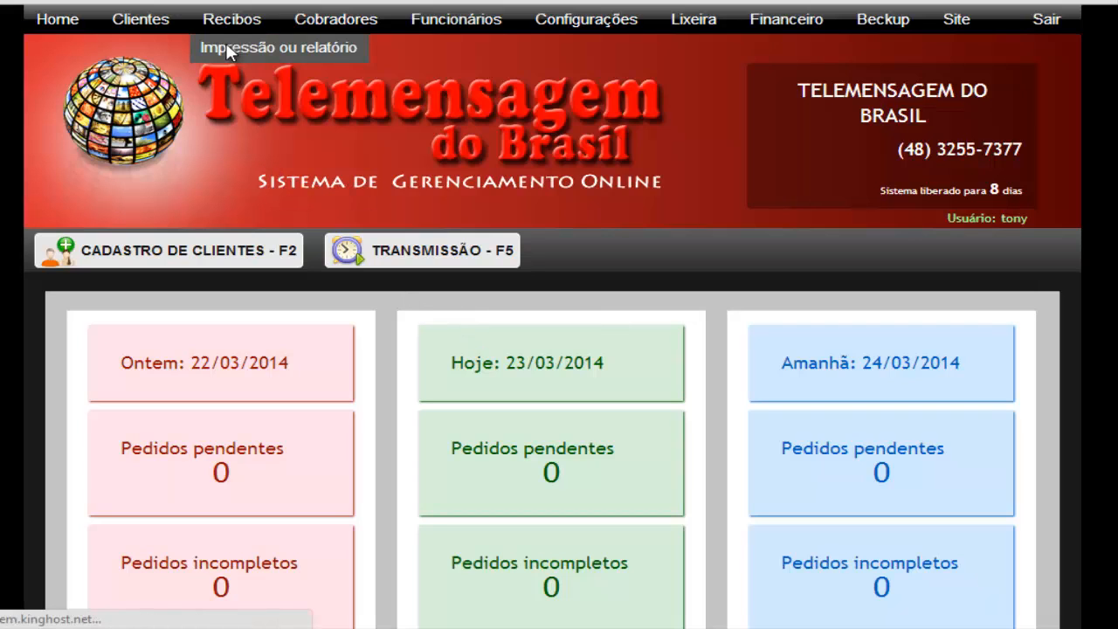
# Generate and print the collection report for REGIAO NOVA BRASÍLIA, 01/01/2014 to 25/03/2014, charge type COBRADOR and the chosen collector
pyautogui.click(229, 51)
pyautogui.click(164, 94)
pyautogui.click(149, 157)
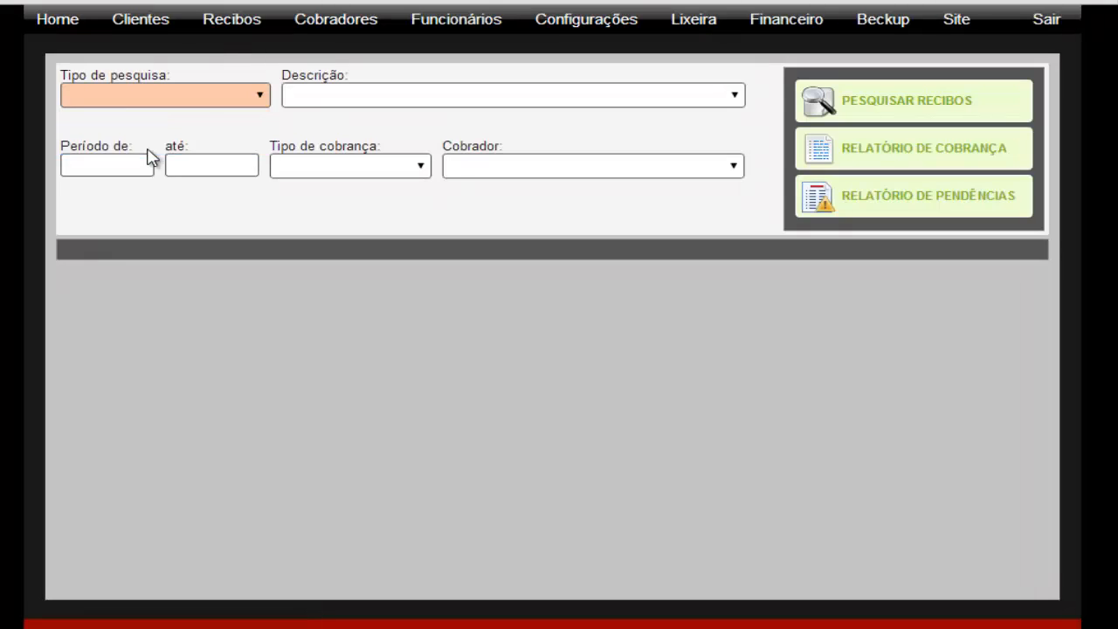
pyautogui.click(350, 97)
pyautogui.click(312, 178)
pyautogui.click(113, 166)
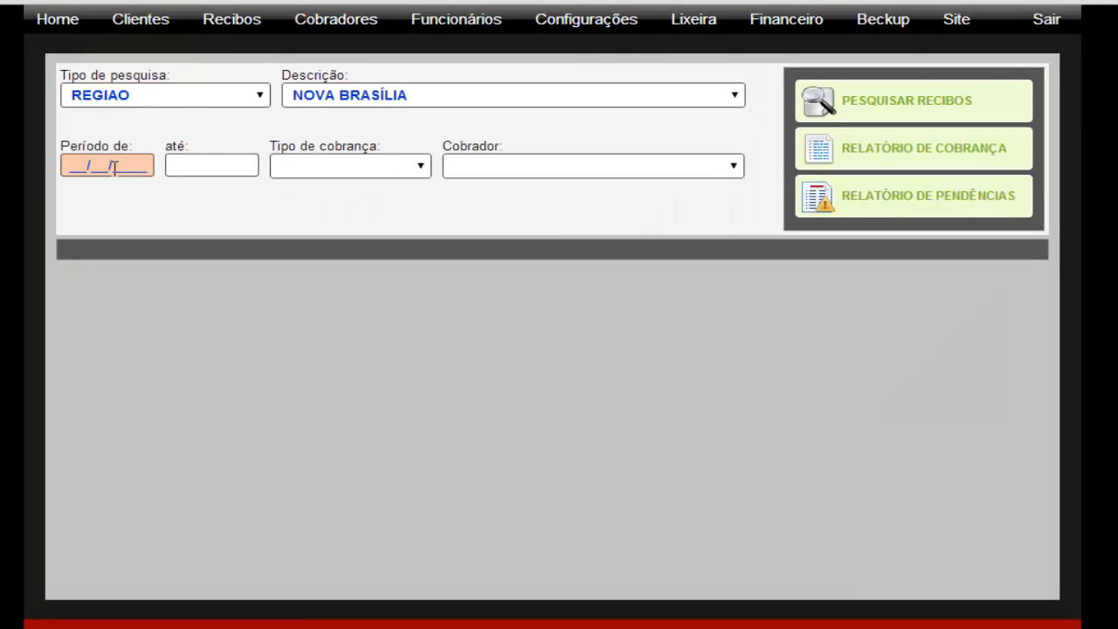
pyautogui.write('01/01/2014')
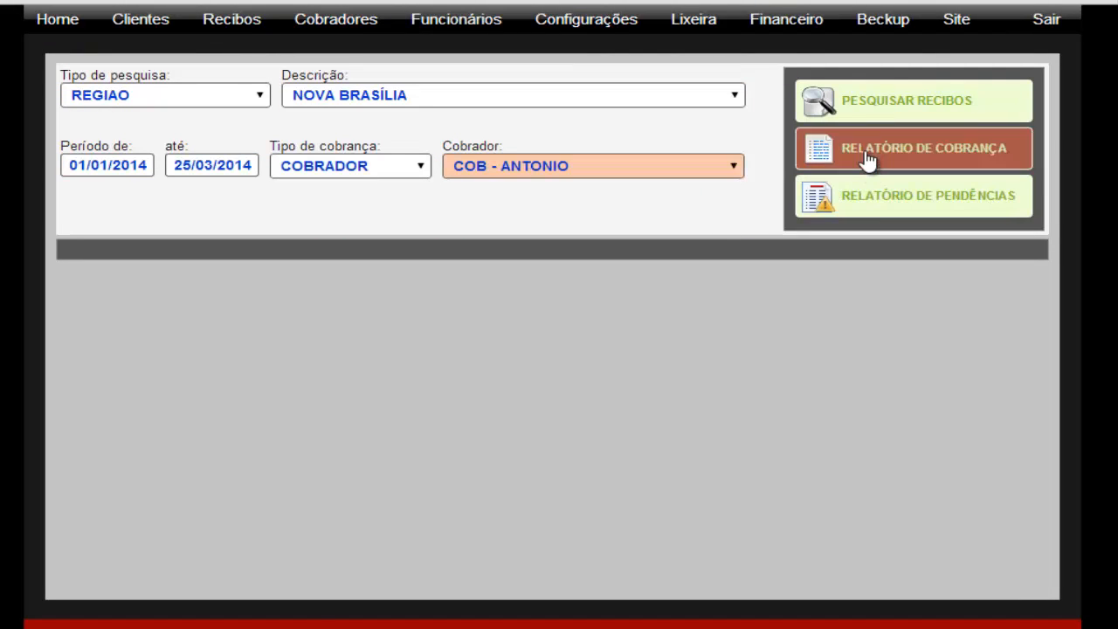
pyautogui.click(869, 158)
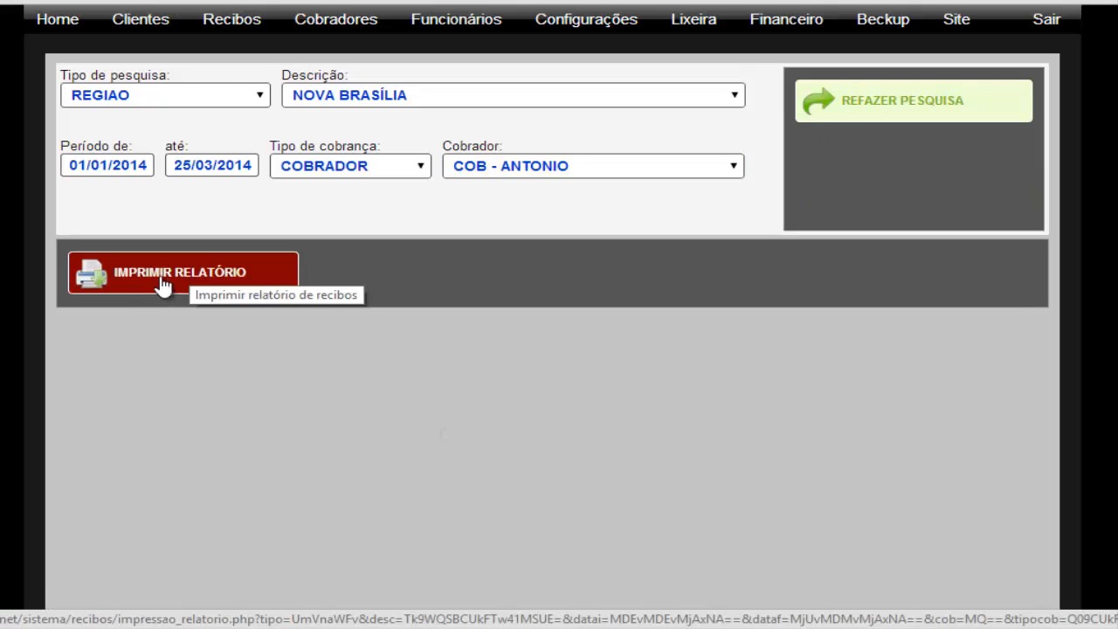
pyautogui.click(163, 281)
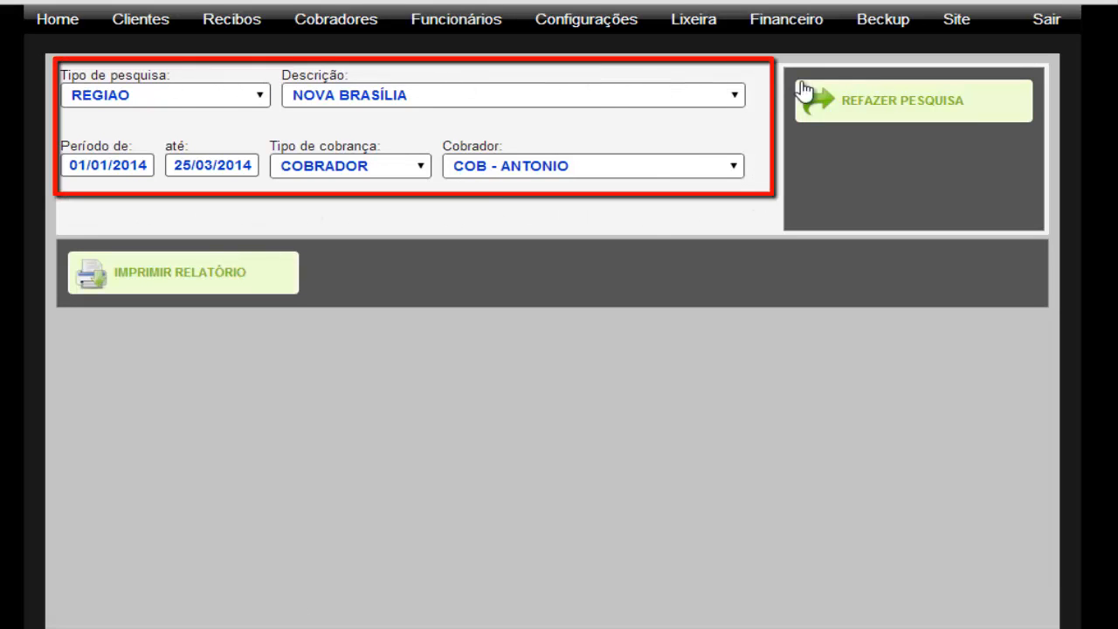
# Redo the search as a receipt search for REGIAO NOVA BRASÍLIA, 01/01/2014 to 25/03/2014, charge type COBRADOR, and print the receipts found
pyautogui.click(871, 93)
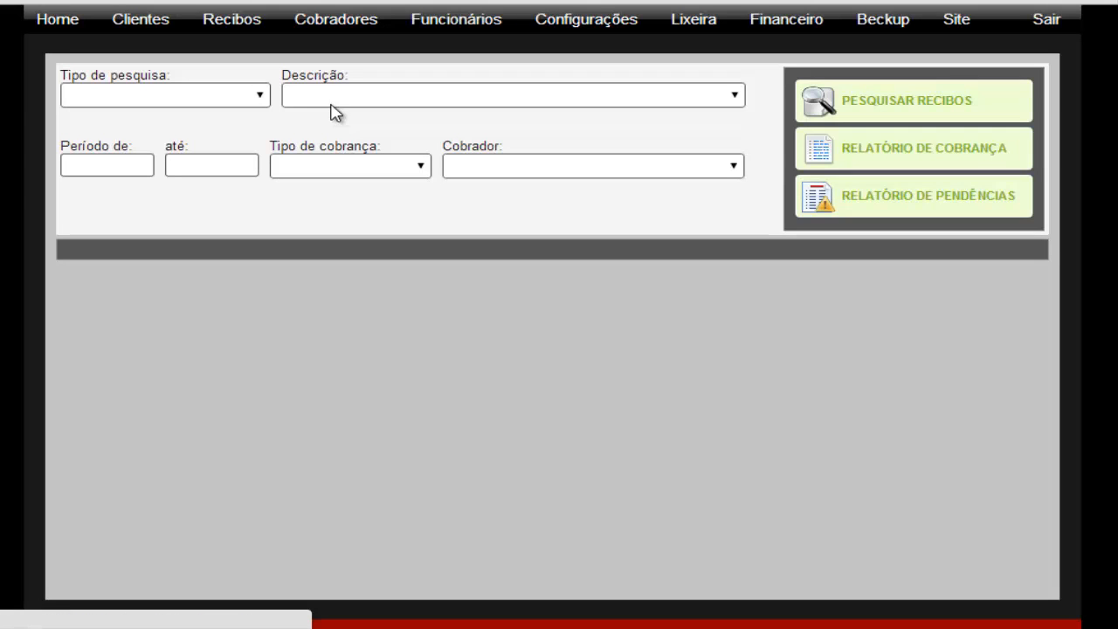
pyautogui.click(253, 98)
pyautogui.click(156, 148)
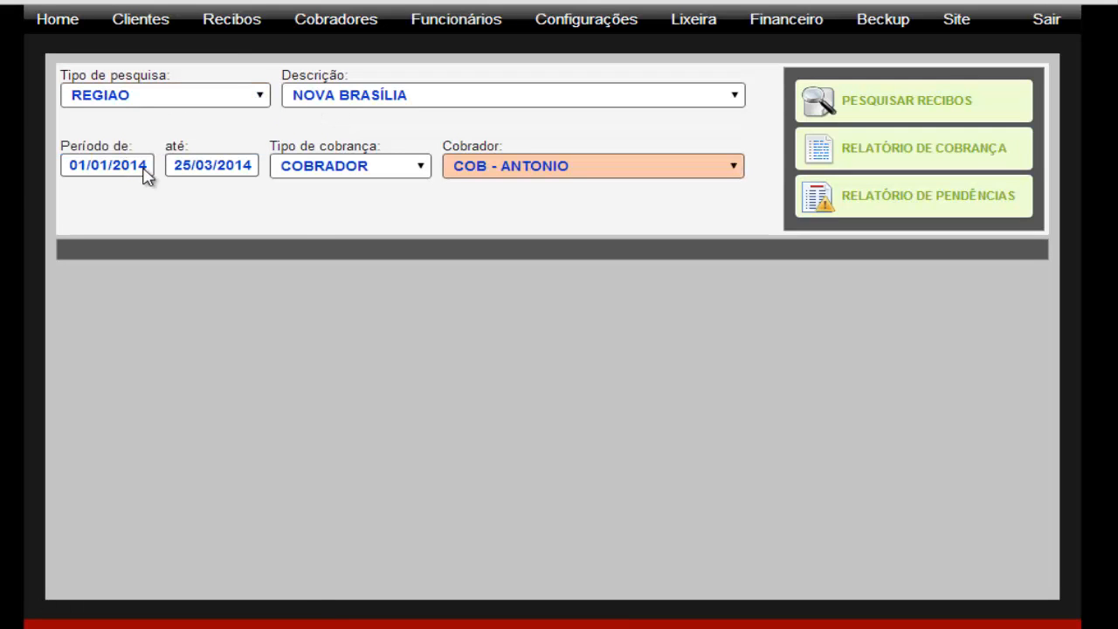
pyautogui.click(889, 110)
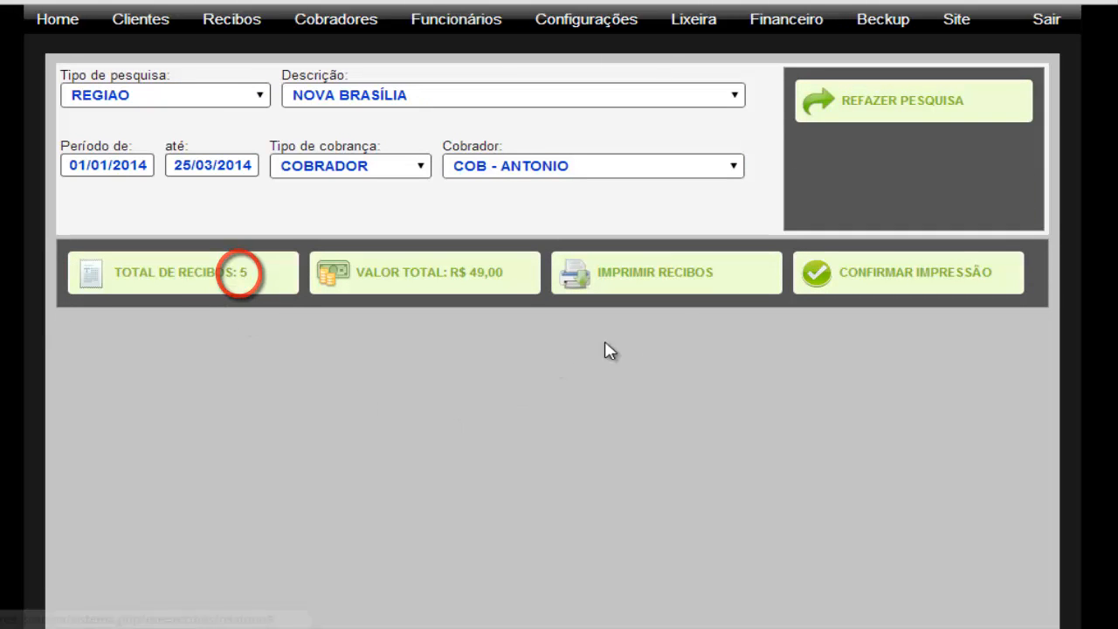
pyautogui.click(674, 278)
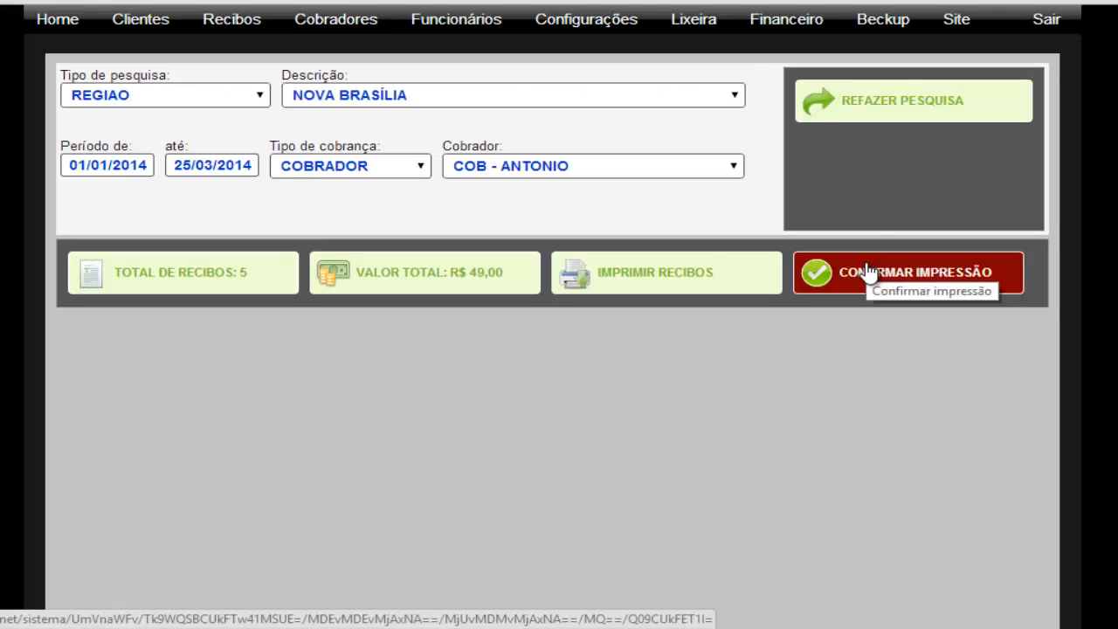
pyautogui.click(867, 273)
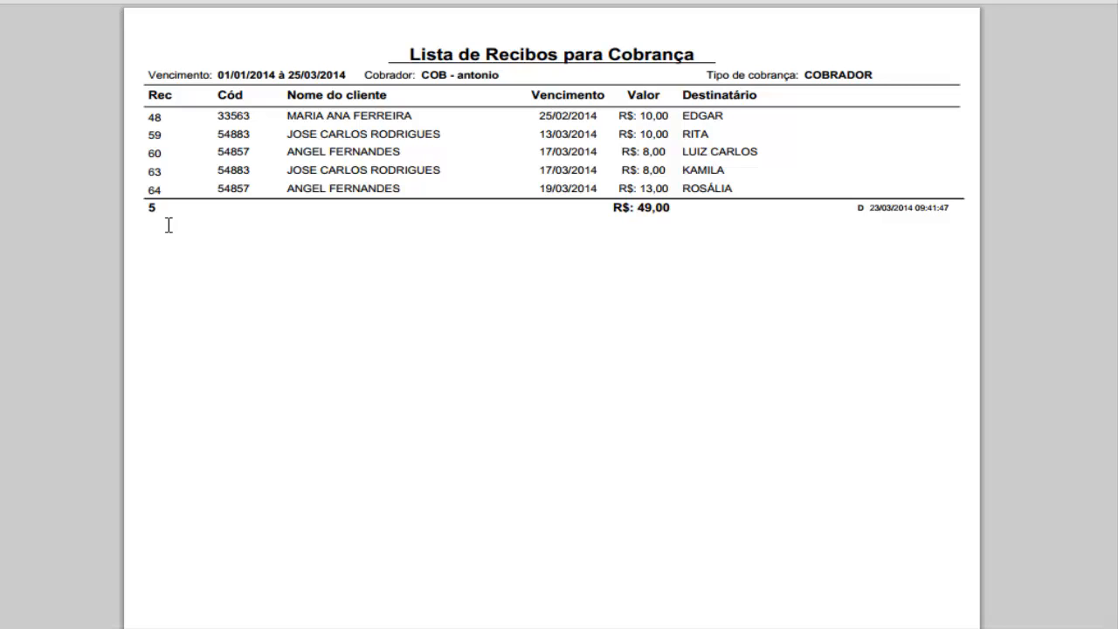
pyautogui.click(35, 2)
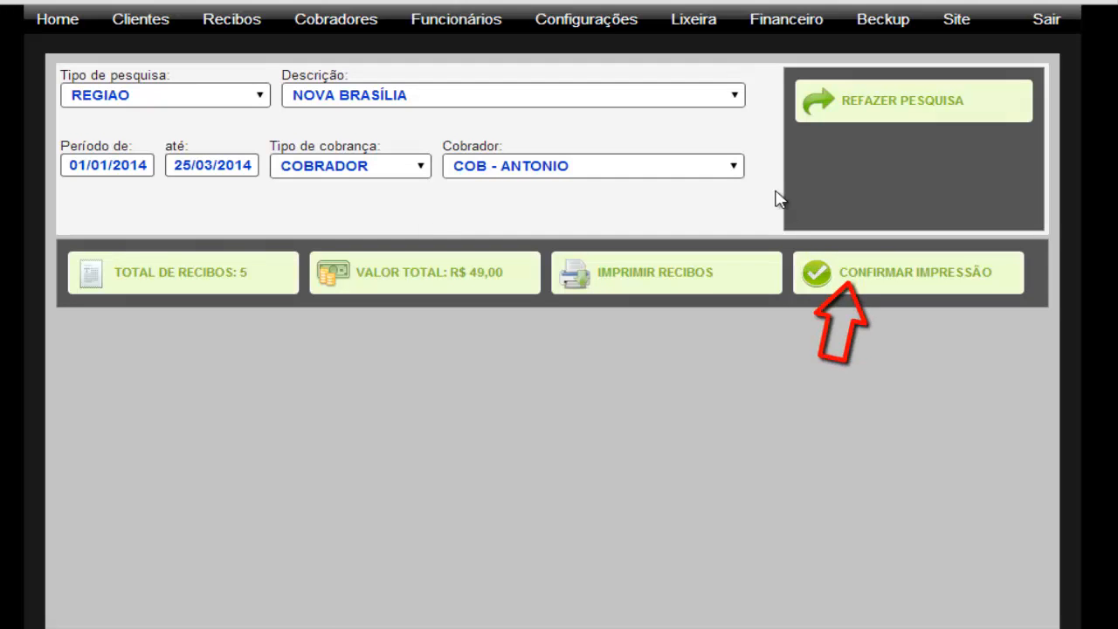
# On the individual write-off page (Baixa individual), look up a receipt by its order code and select it in the client's list
pyautogui.moveTo(785, 24)
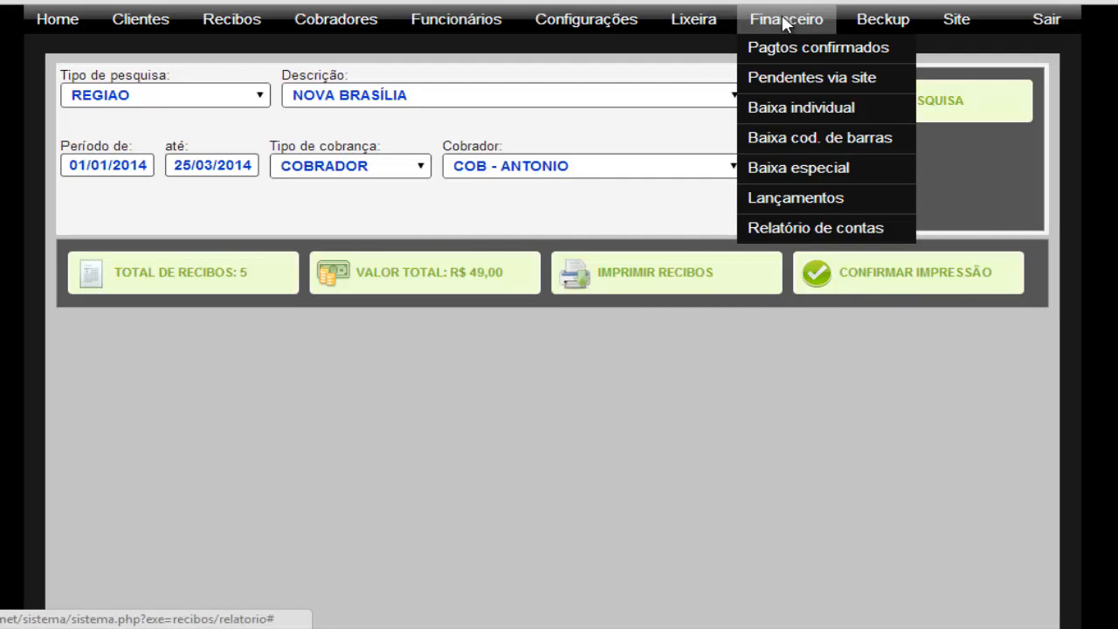
pyautogui.click(801, 109)
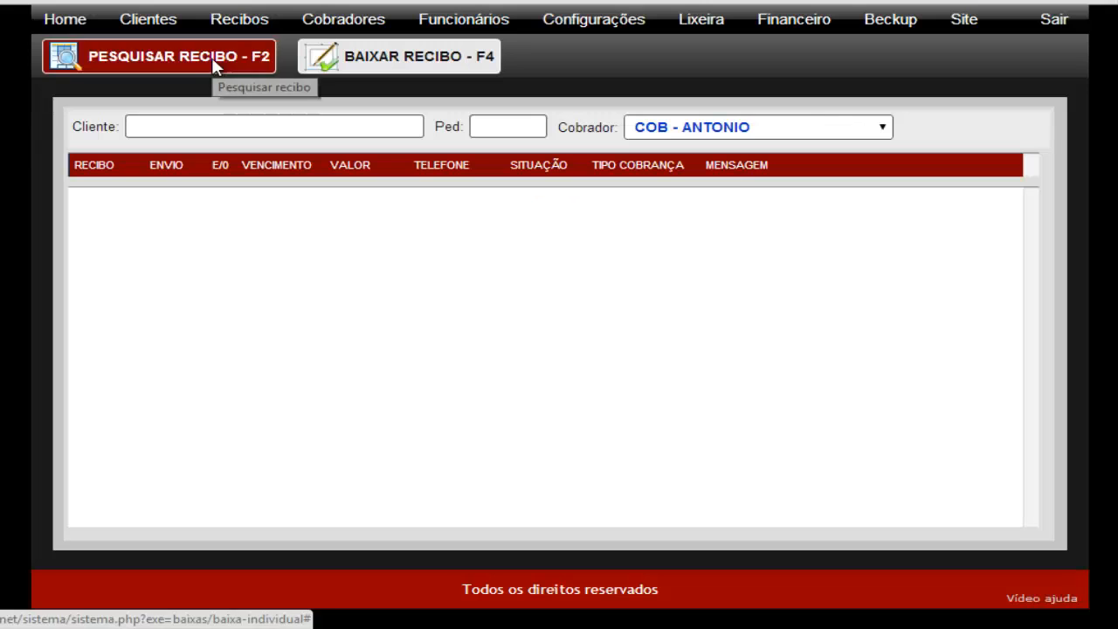
pyautogui.press('F4')
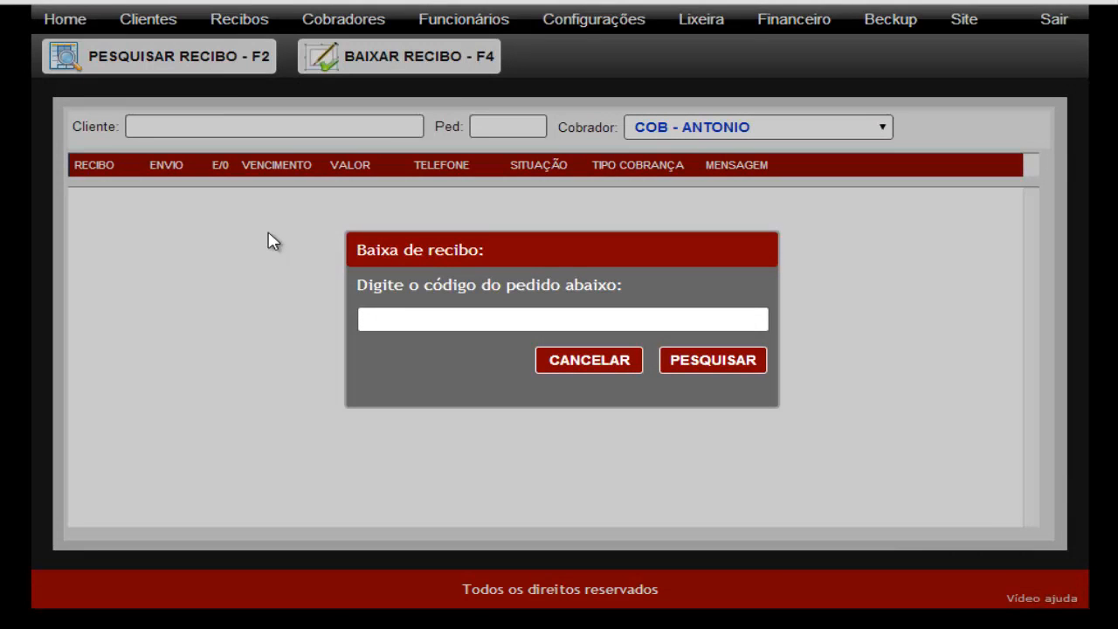
pyautogui.write('60')
pyautogui.click(714, 362)
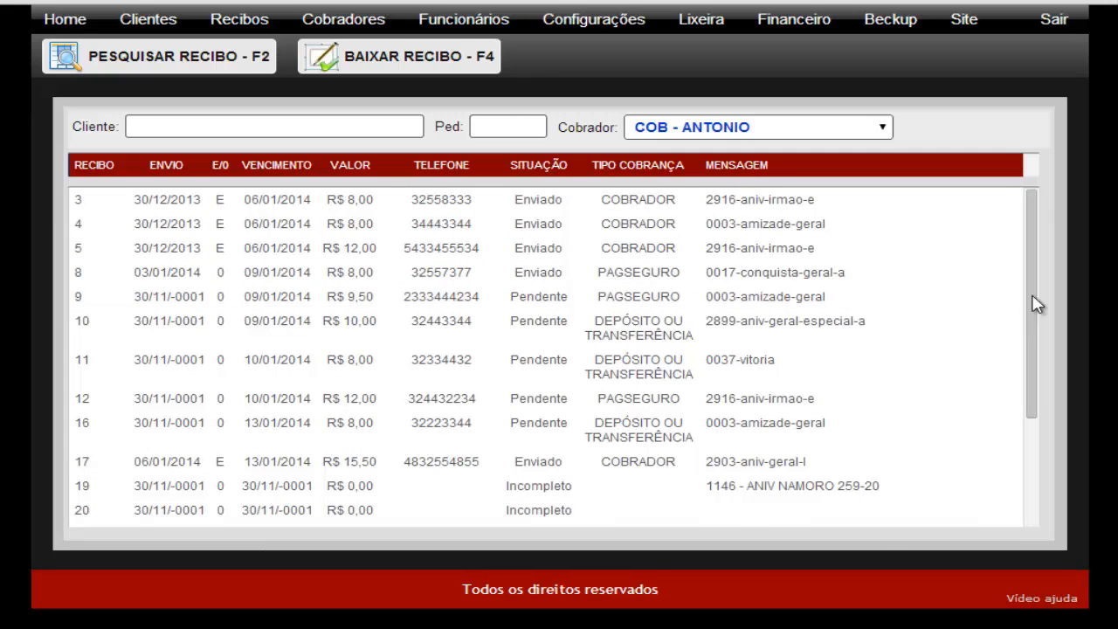
pyautogui.moveTo(1036, 312); pyautogui.dragTo(1036, 418)
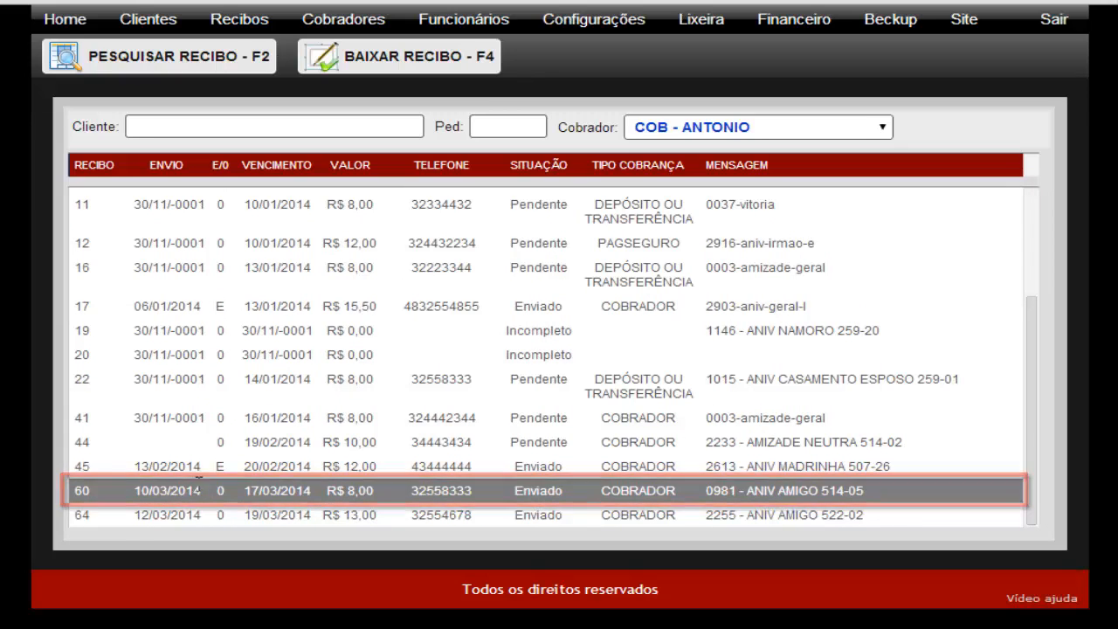
pyautogui.click(202, 496)
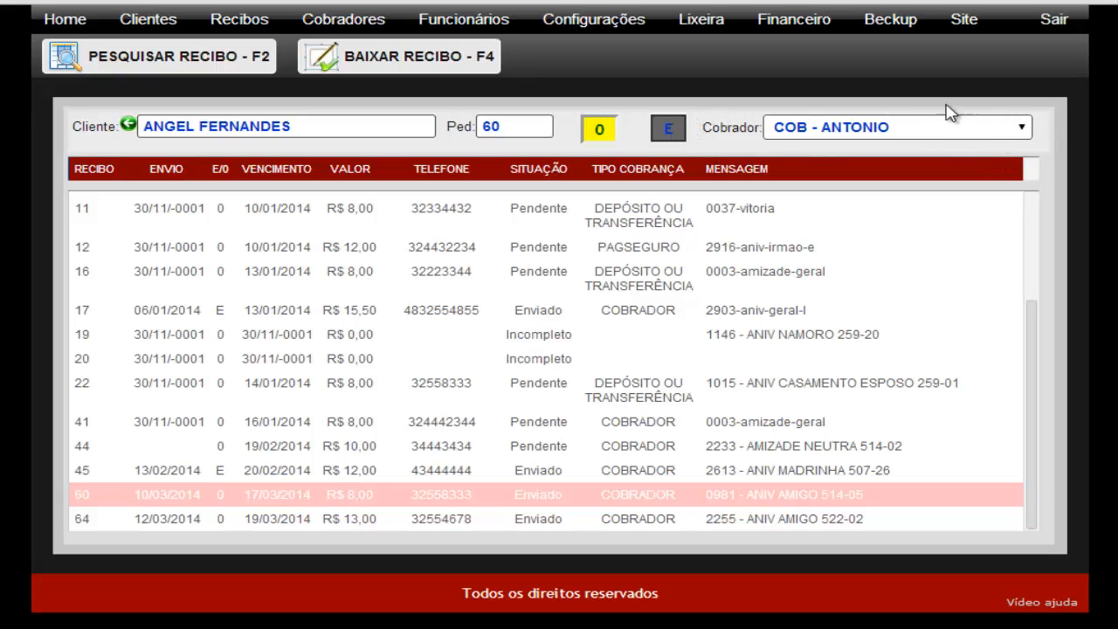
# Choose the collector for the selected receipt, set its print status to E, printed, and dismiss the message
pyautogui.click(1022, 127)
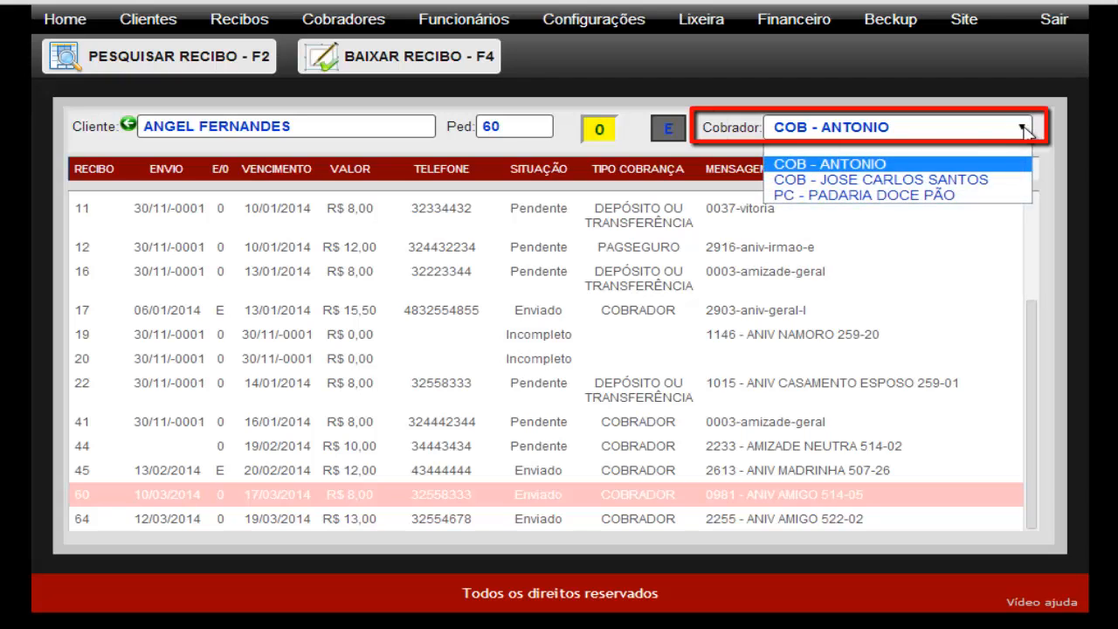
pyautogui.click(839, 166)
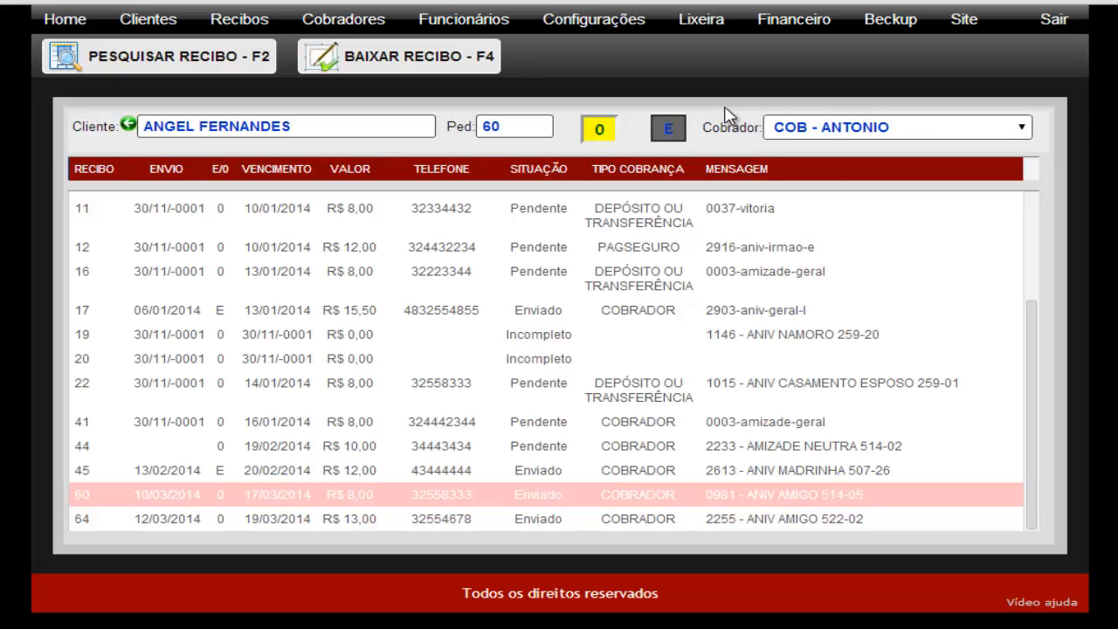
pyautogui.click(669, 133)
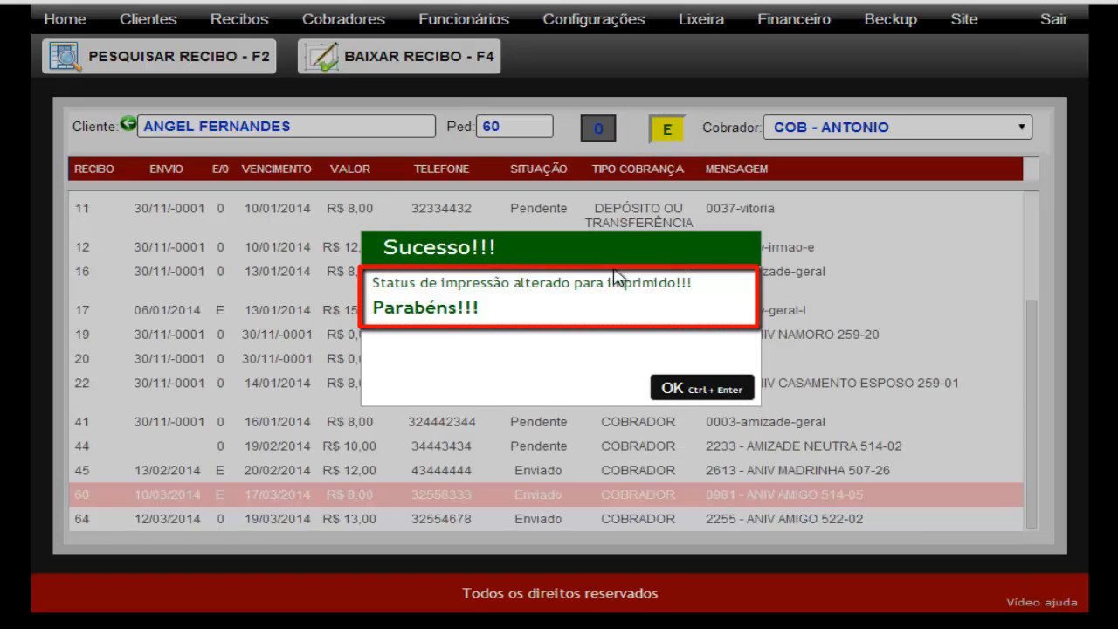
pyautogui.click(699, 391)
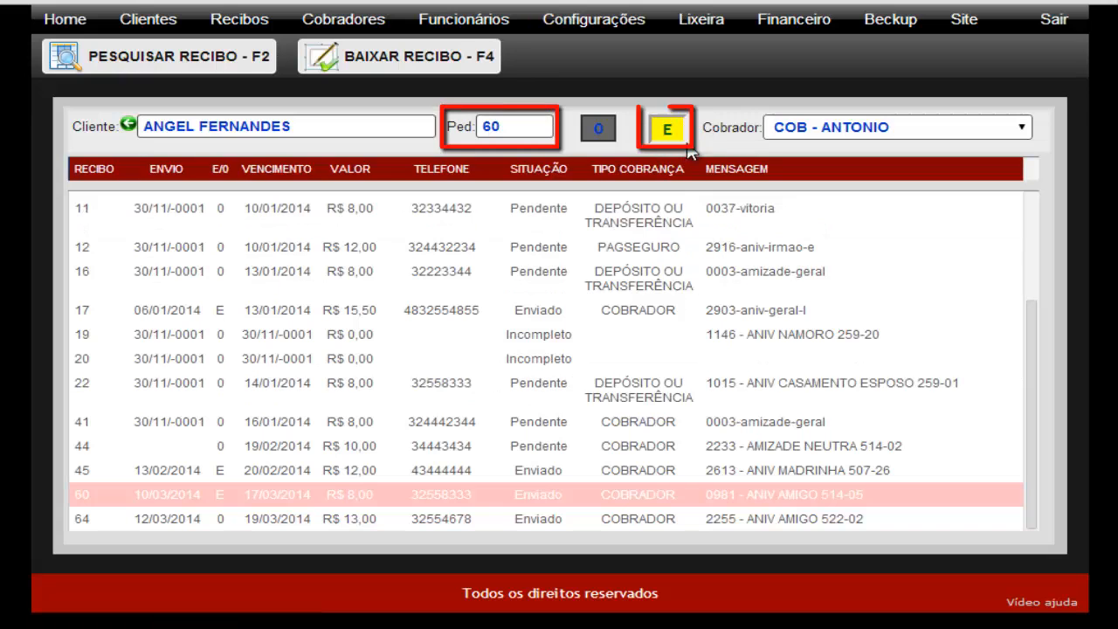
# Look up another listed receipt by its order code, set its print status to E, printed, and dismiss the message
pyautogui.click(157, 61)
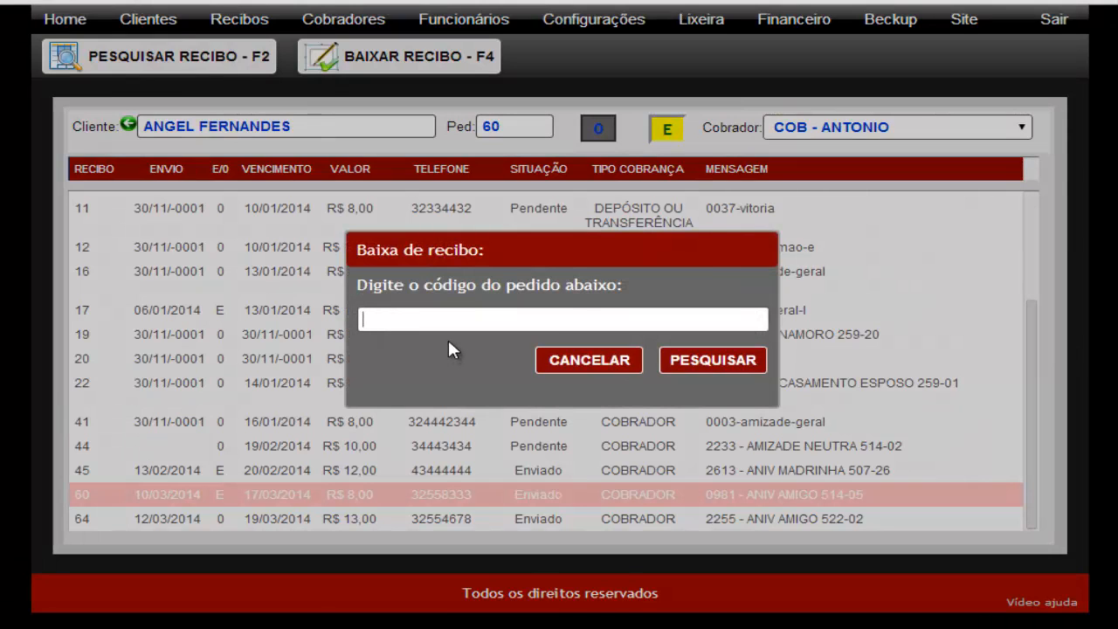
pyautogui.write('48')
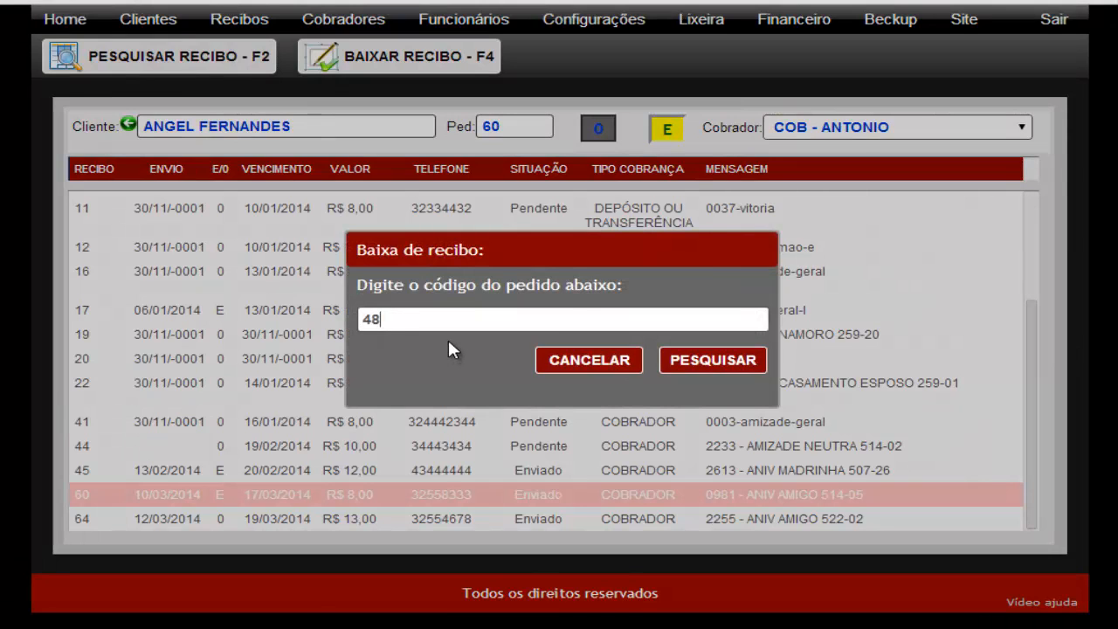
pyautogui.click(707, 369)
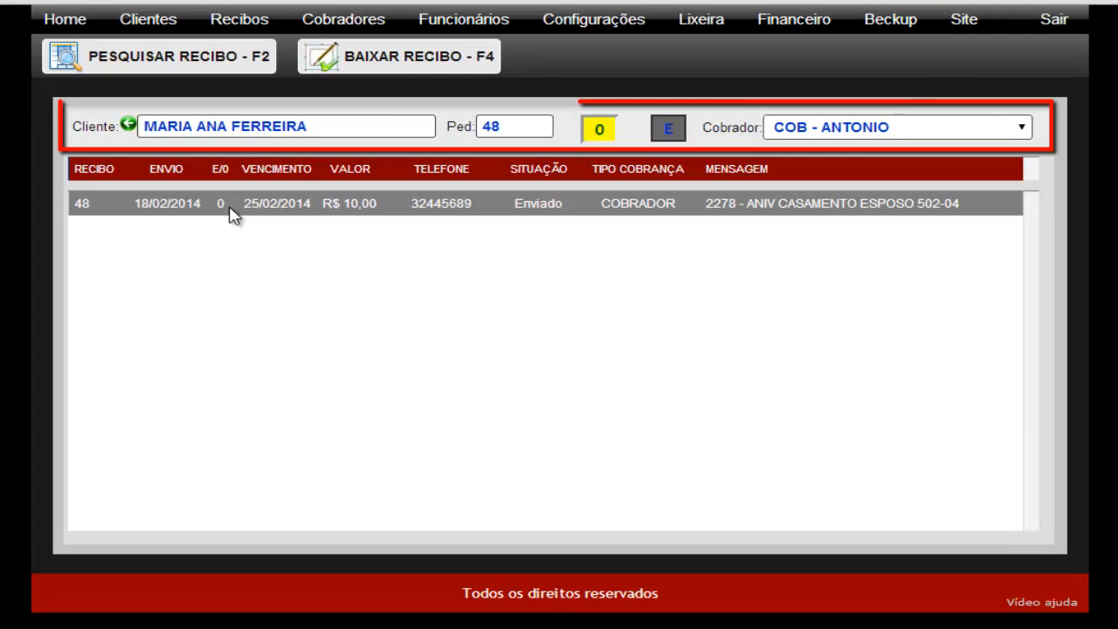
pyautogui.click(669, 138)
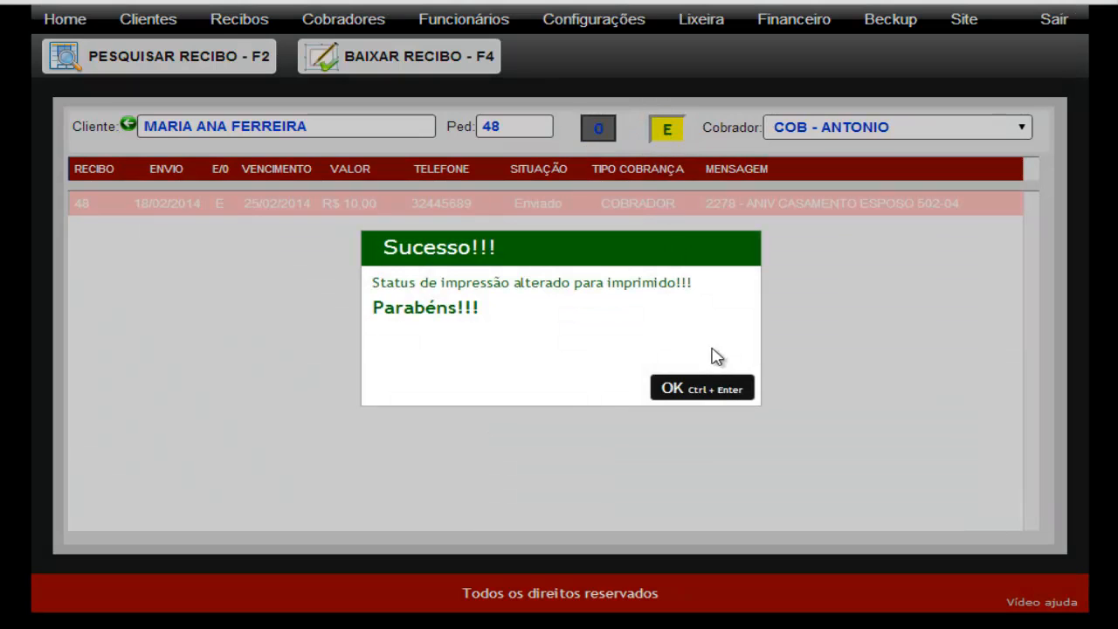
pyautogui.click(715, 393)
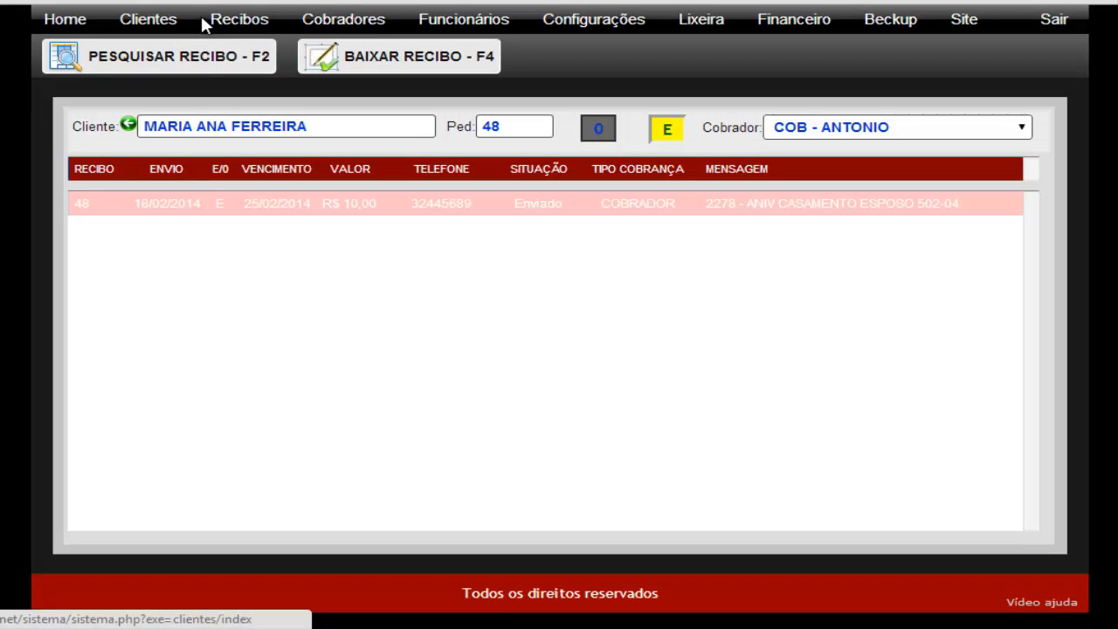
# Return to the receipts page and print a new collection report for REGIAO NOVA BRASÍLIA, 01/01/2014 to 25/03/2014, charge type COBRADOR
pyautogui.click(225, 48)
pyautogui.click(225, 96)
pyautogui.click(191, 153)
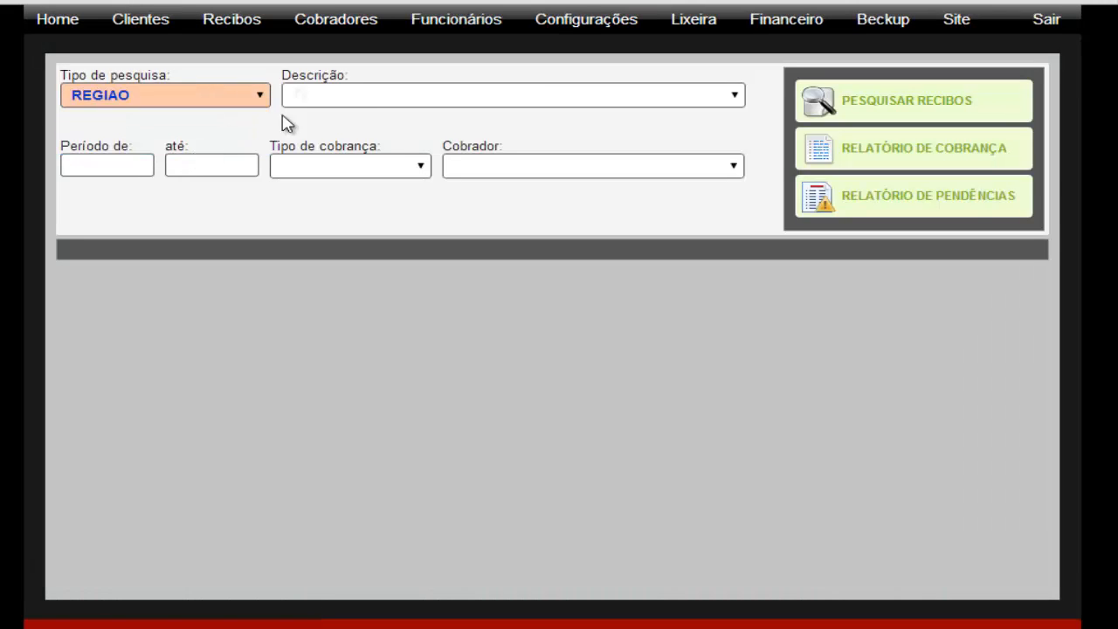
pyautogui.click(357, 104)
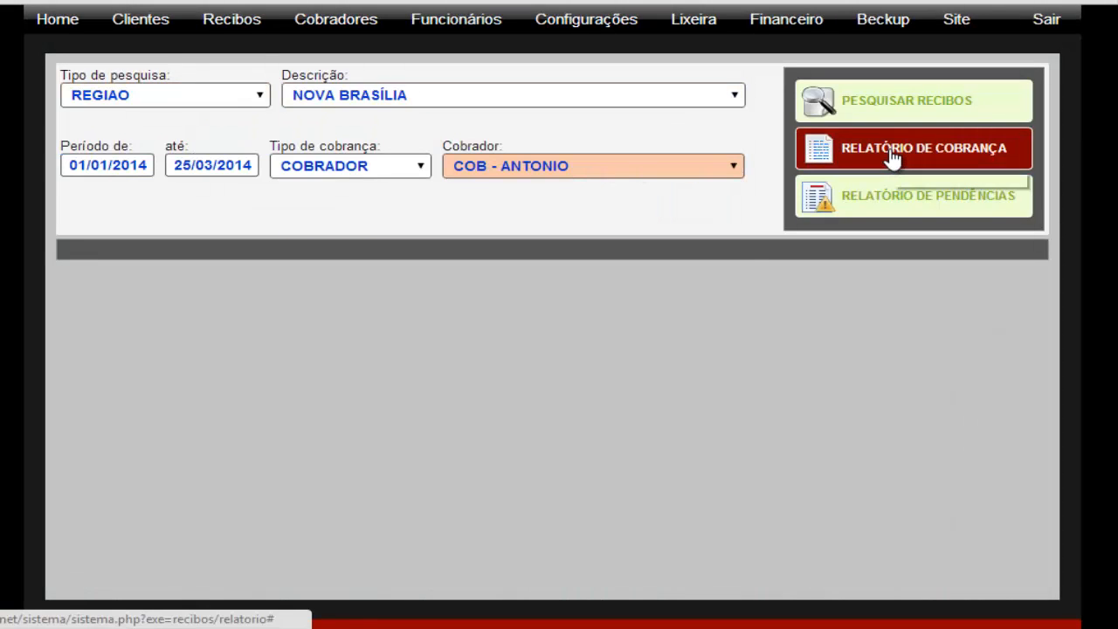
pyautogui.click(893, 155)
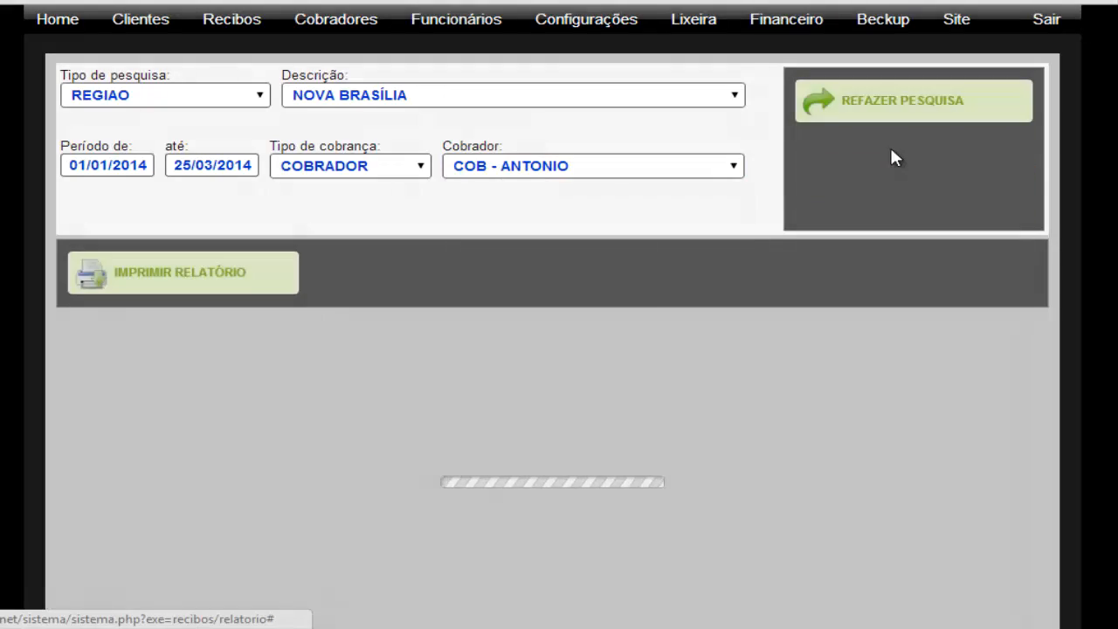
pyautogui.click(188, 267)
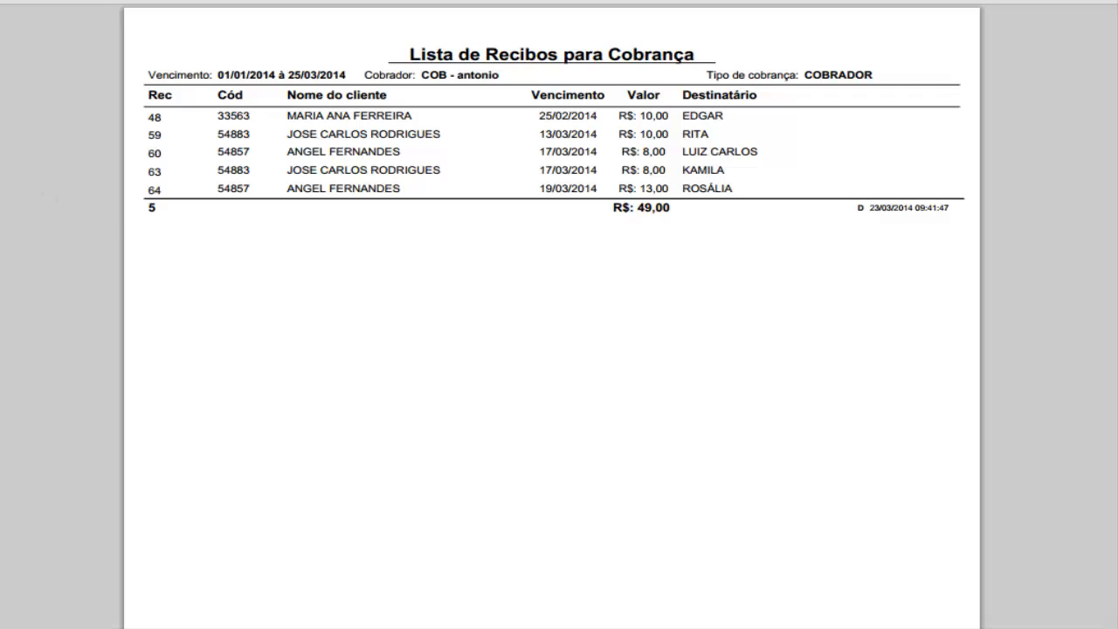
# Leave the report, return to the individual write-off page and open the receipt search by order code
pyautogui.click(5, 2)
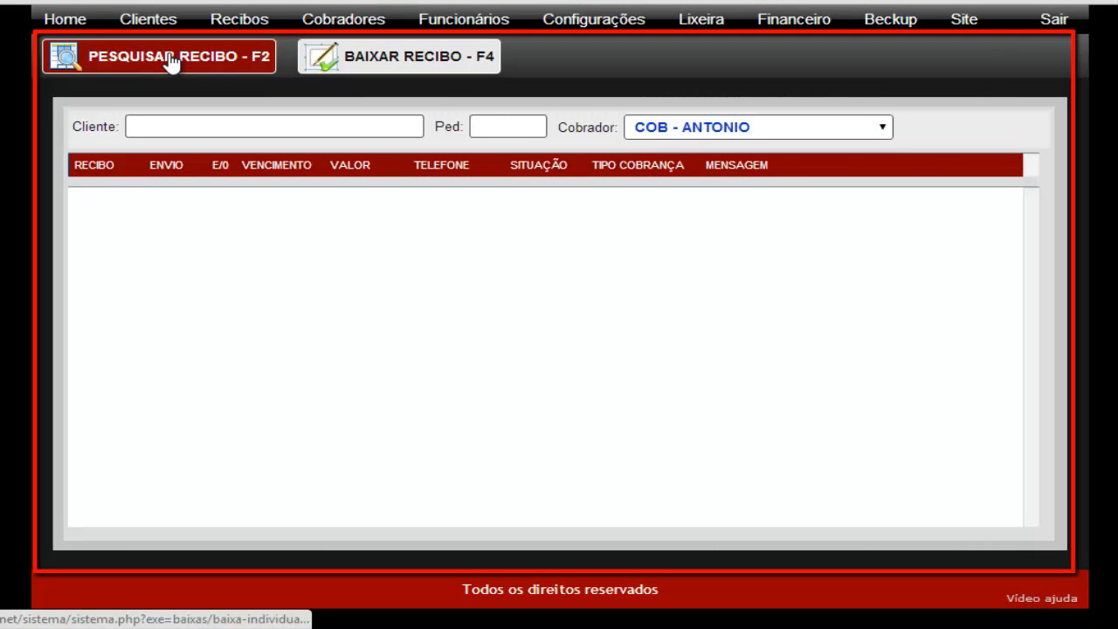
pyautogui.click(172, 61)
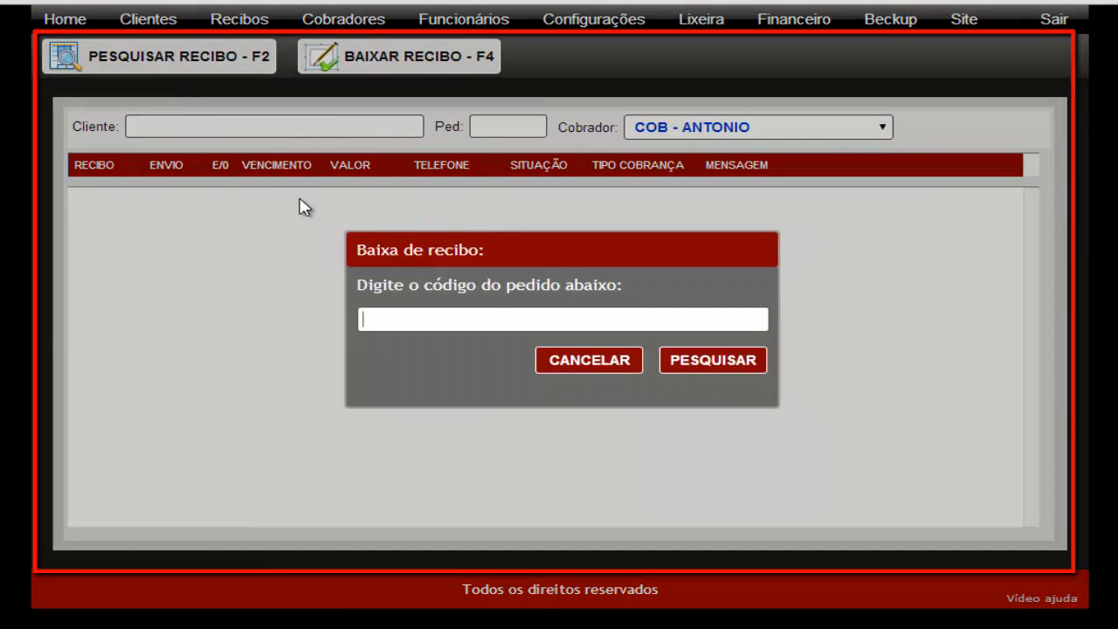